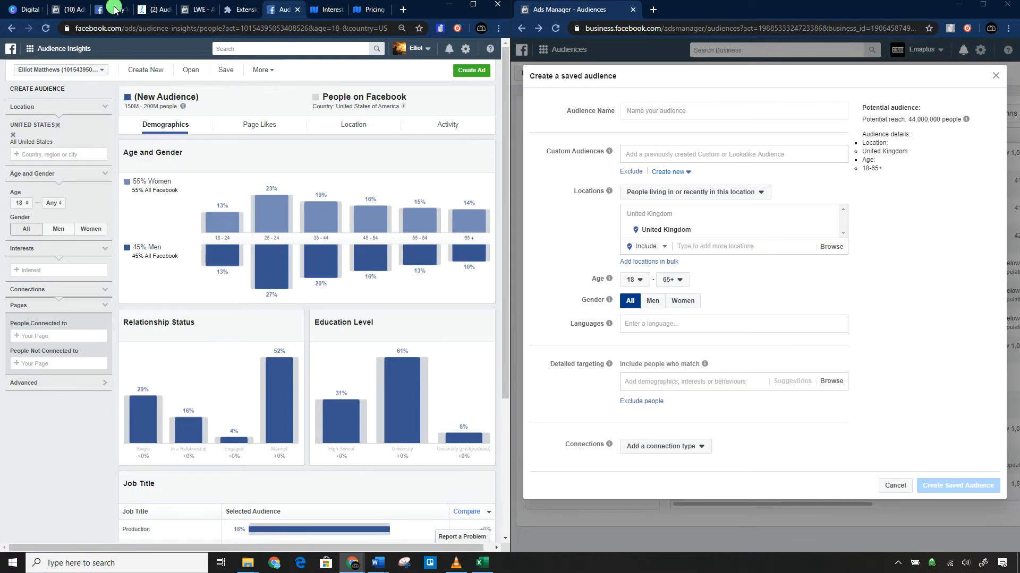
left_click(30, 48)
scroll(138, 183, "down", 6)
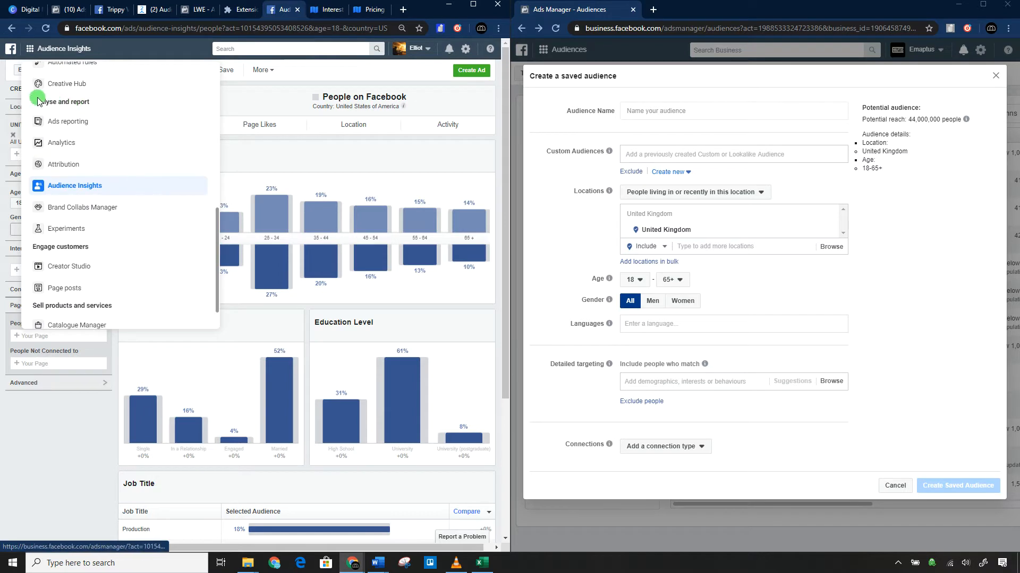
left_click(94, 187)
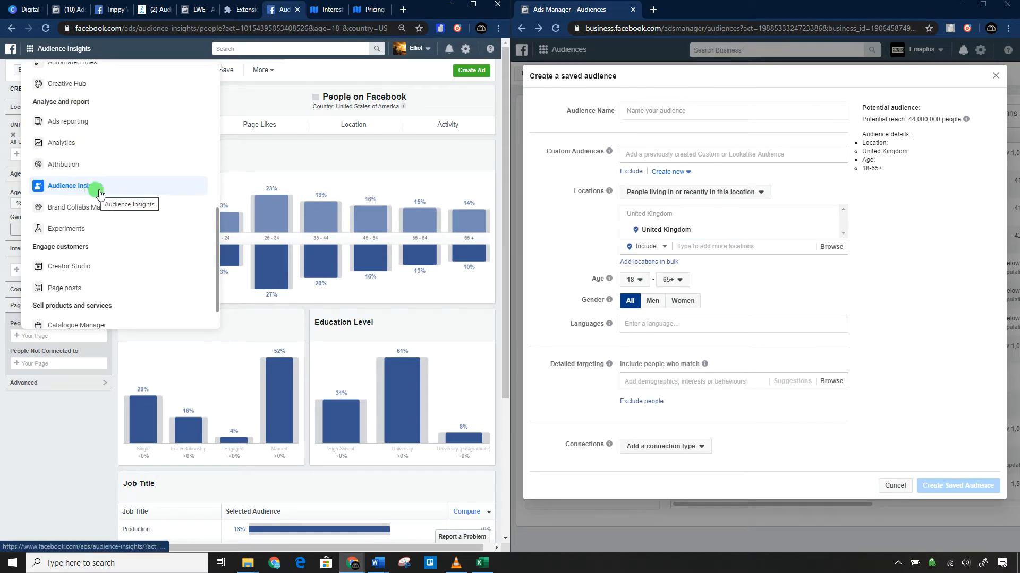
left_click(28, 432)
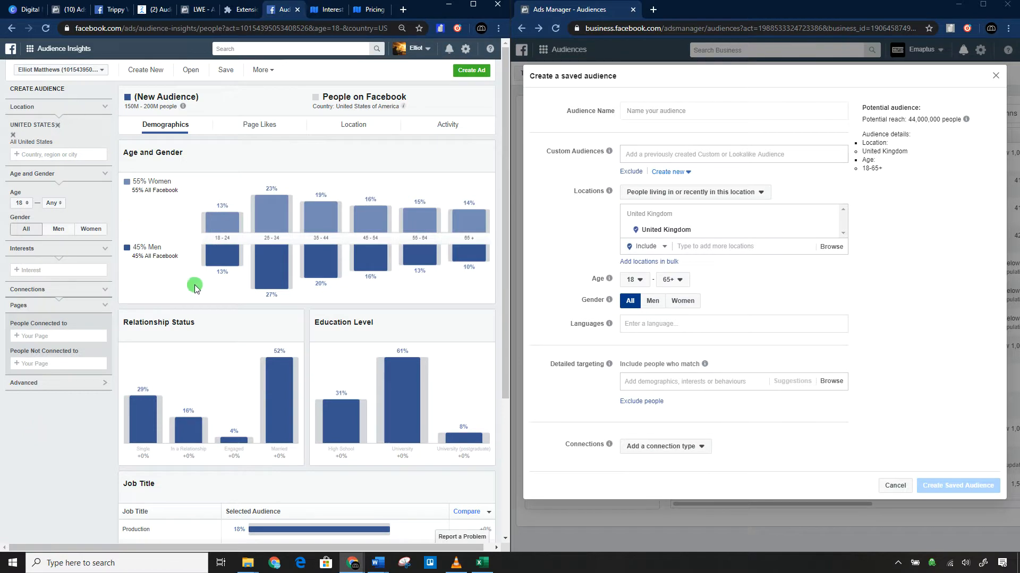
mouse_move(236, 258)
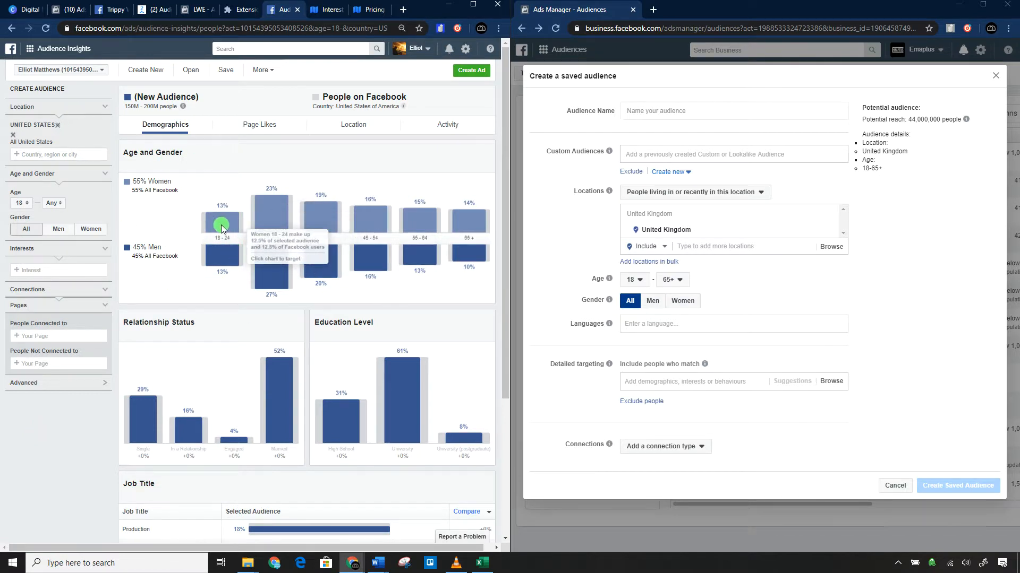
left_click(63, 270)
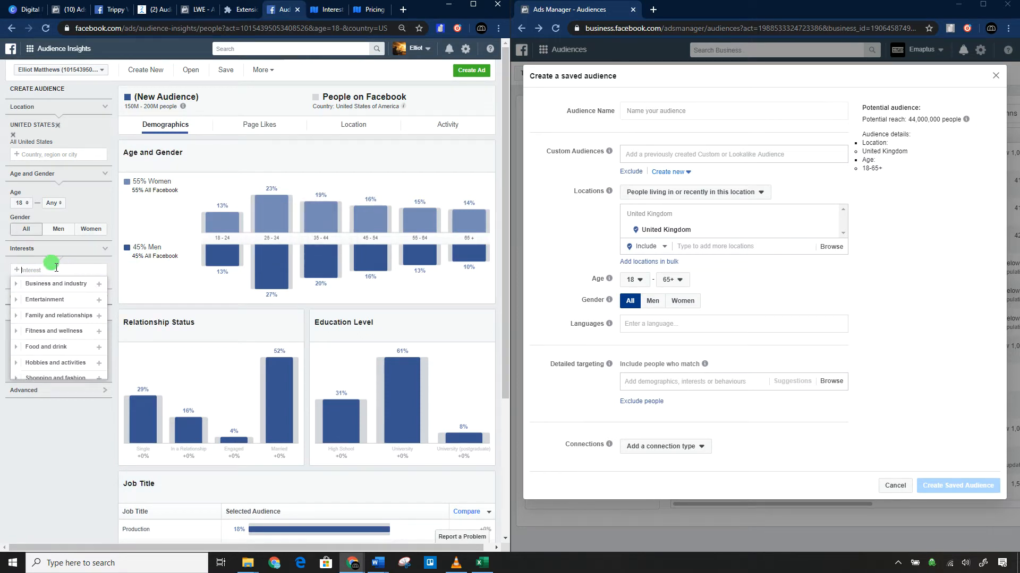
left_click(93, 422)
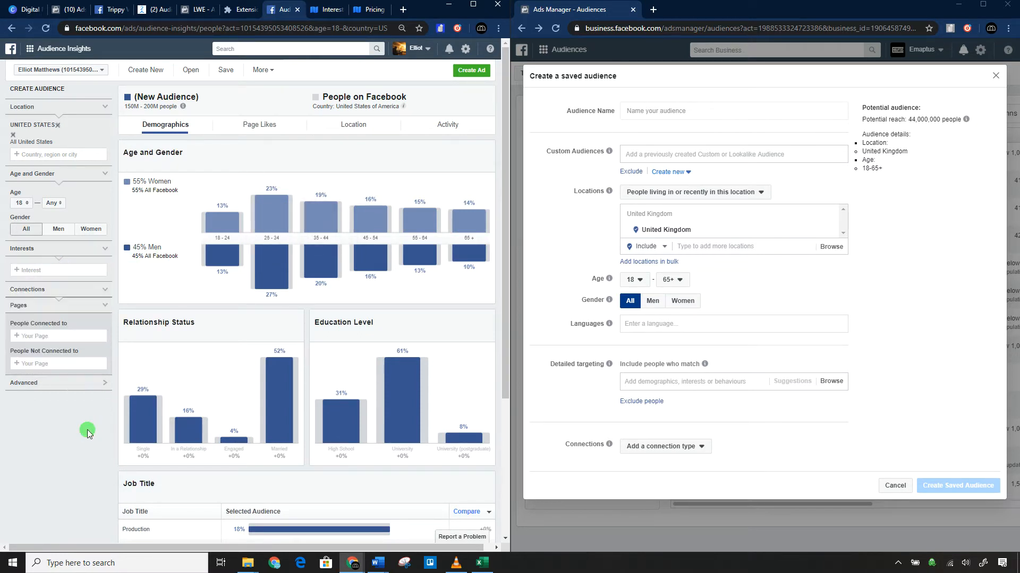
- Limit the insights audience to people connected to the Trippy Visions page
left_click(43, 335)
type("tri")
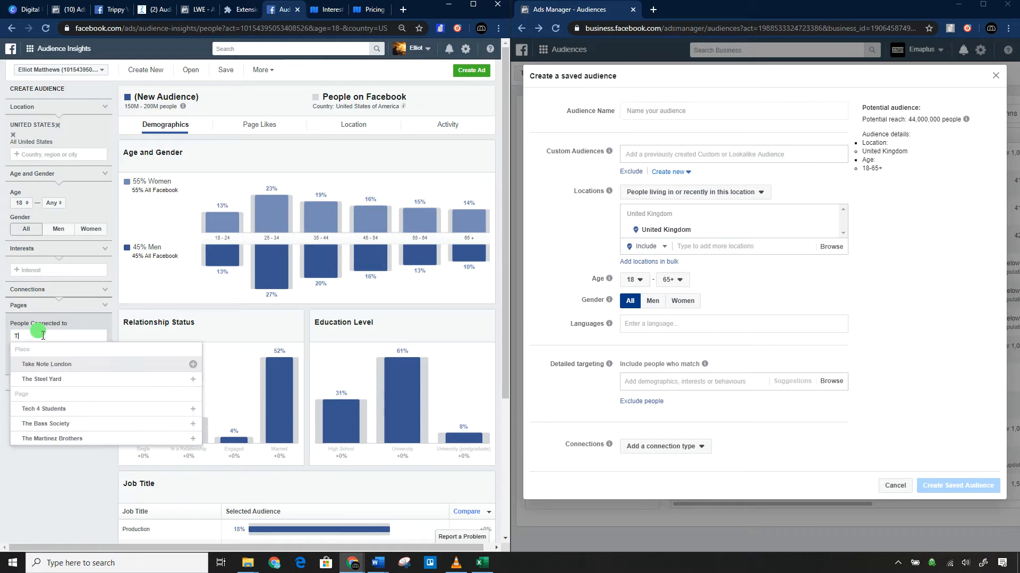
key("Return")
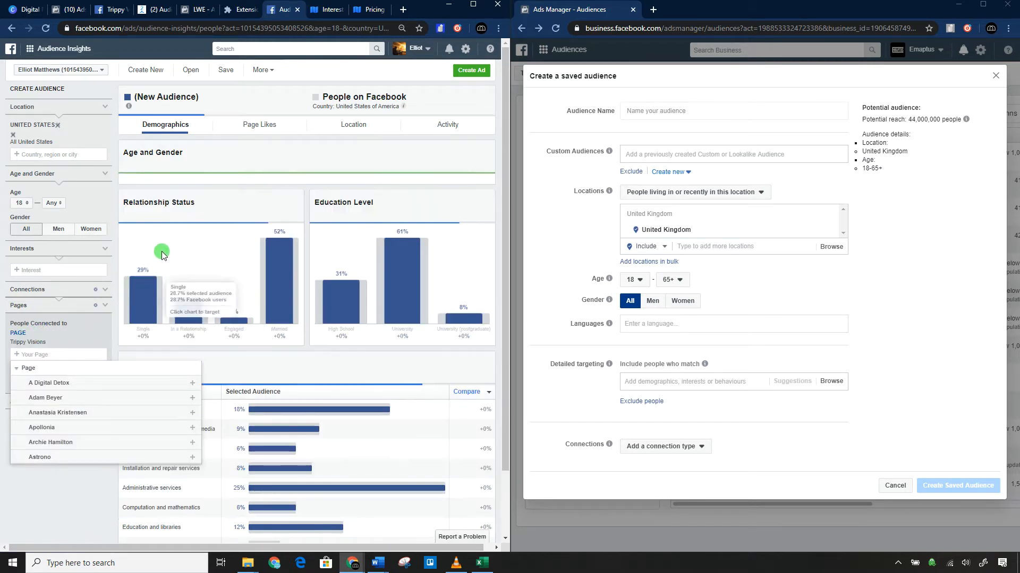
- Remove the United States location from the new audience and show its demographics
left_click(230, 127)
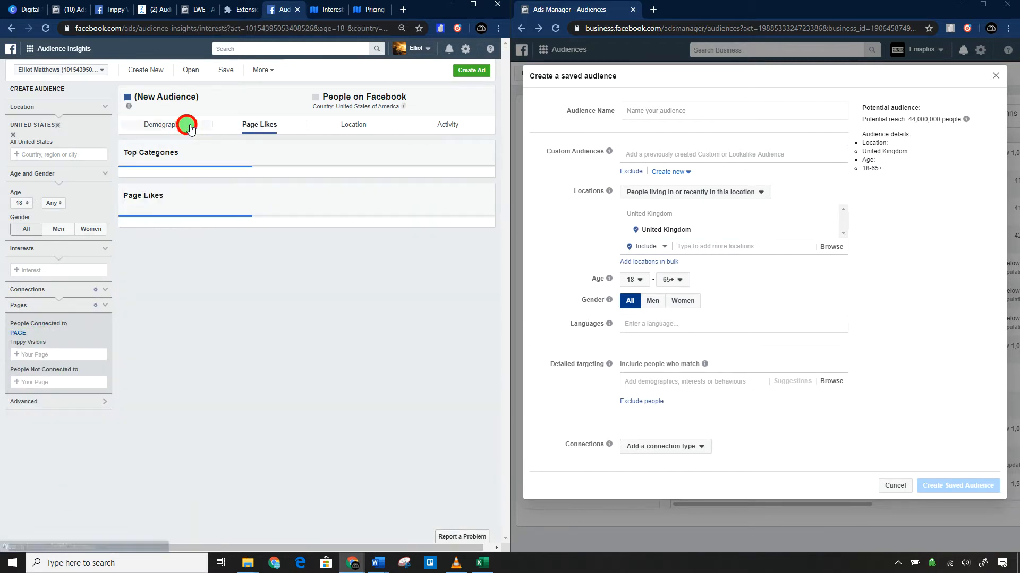
left_click(181, 124)
left_click(58, 125)
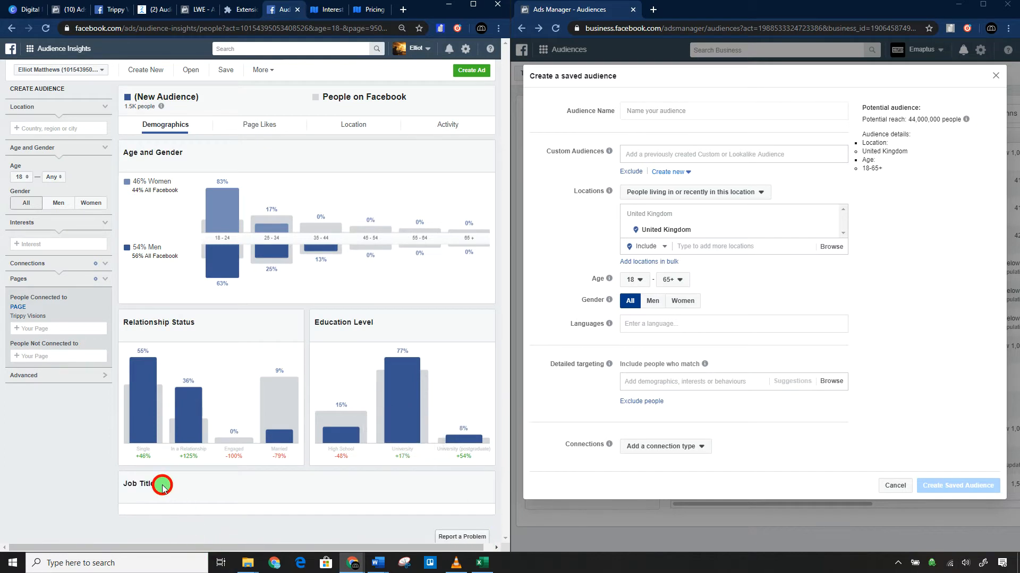
- Show the audience's page likes and replace the connected page Trippy Visions with the place Church Leeds
left_click(260, 125)
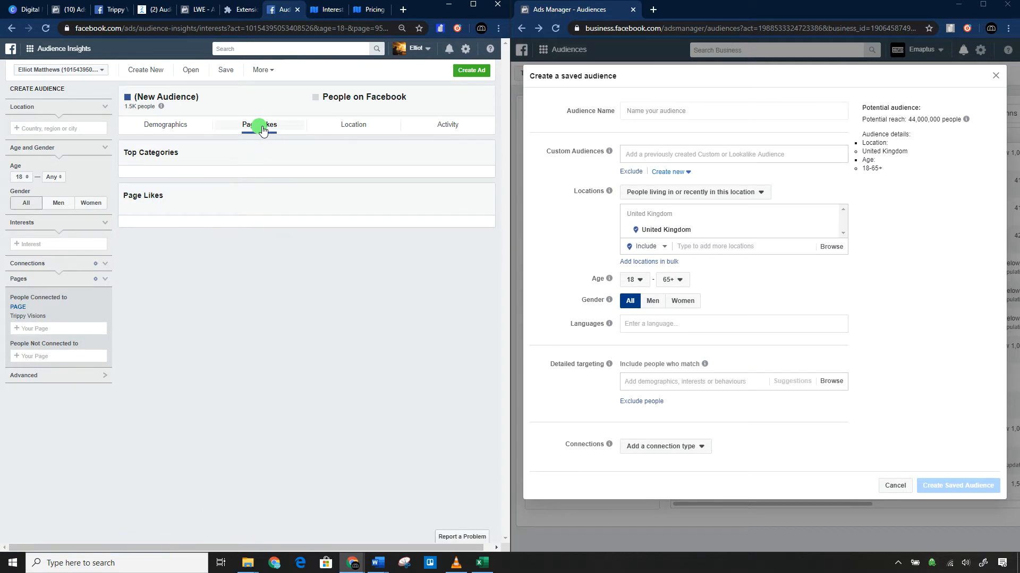
left_click(104, 315)
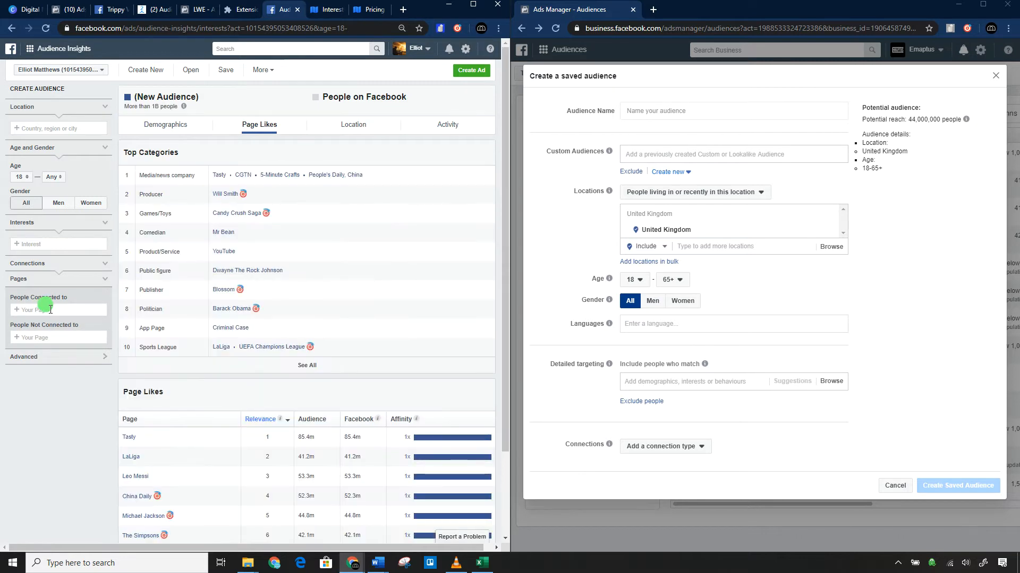
type("E")
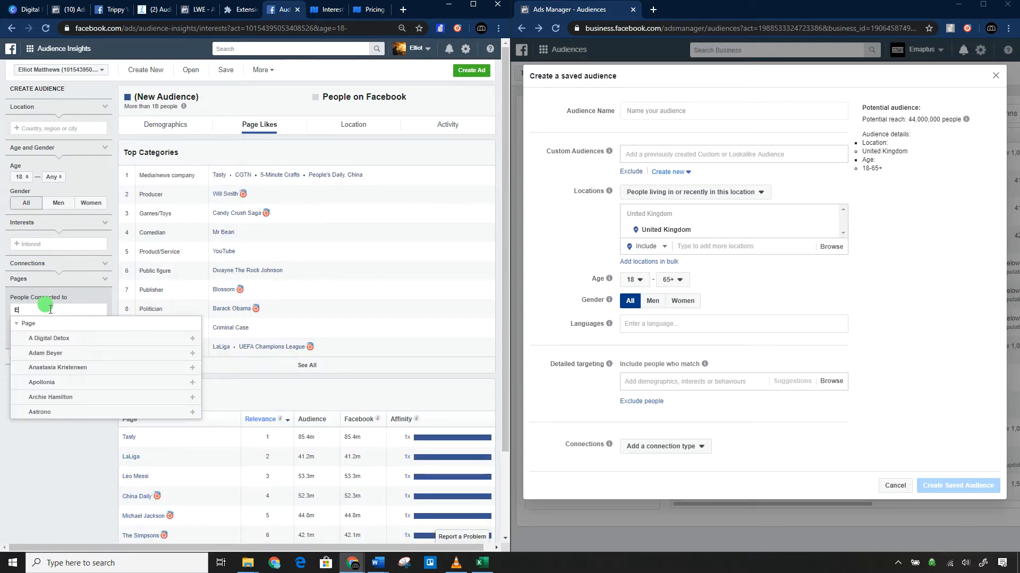
key("BackSpace")
type("Chu")
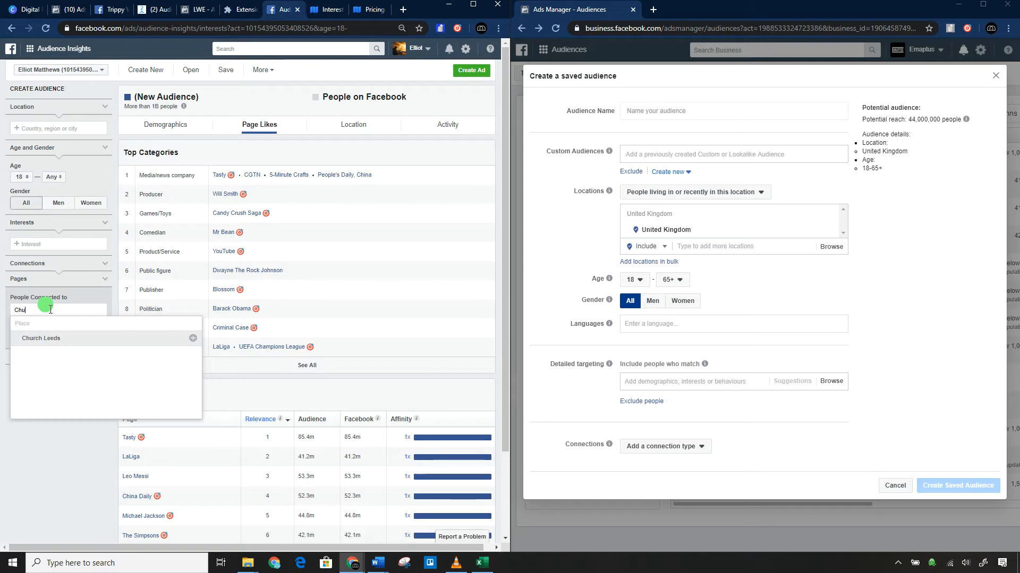
key("Return")
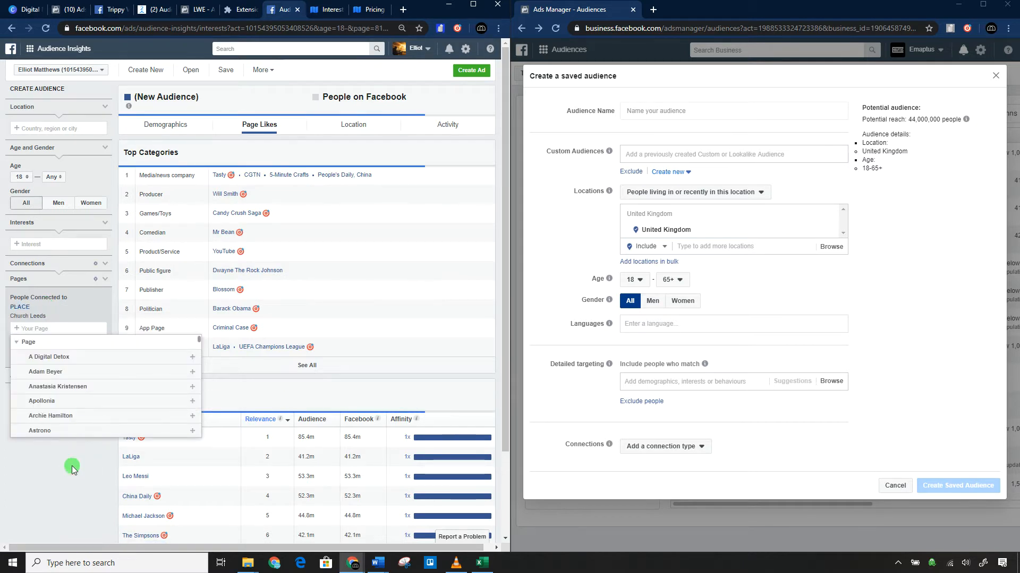
left_click(42, 488)
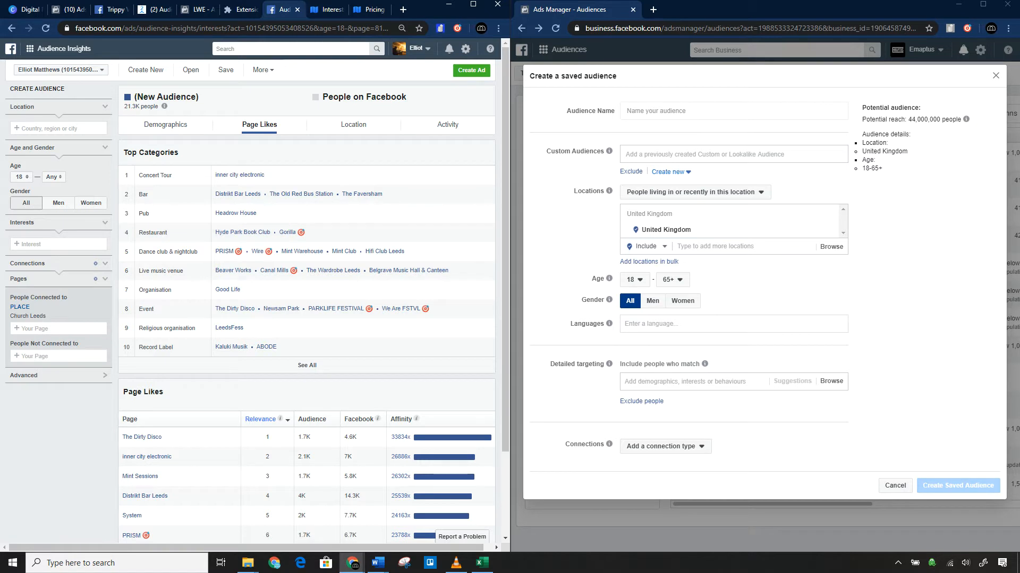
- Look at the InterestExplorer browser extension's options and read through its pricing page
left_click(455, 30)
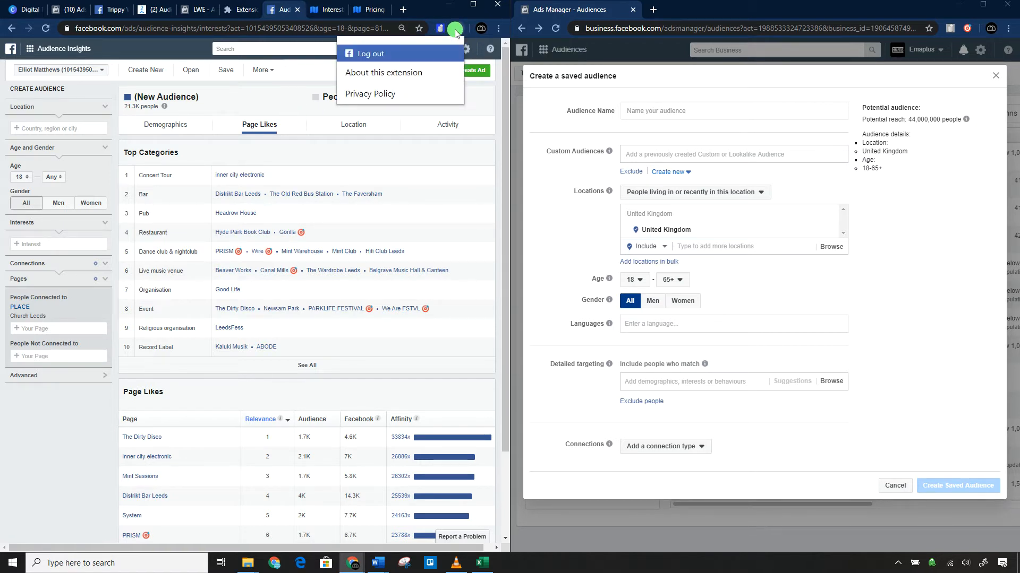
left_click(461, 30)
left_click(351, 124)
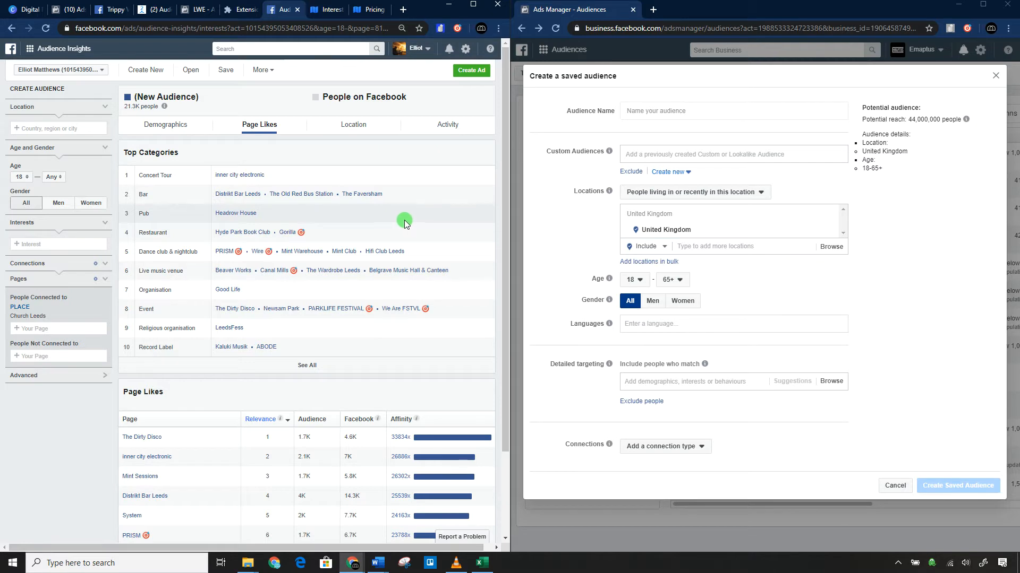
left_click(340, 13)
left_click(366, 10)
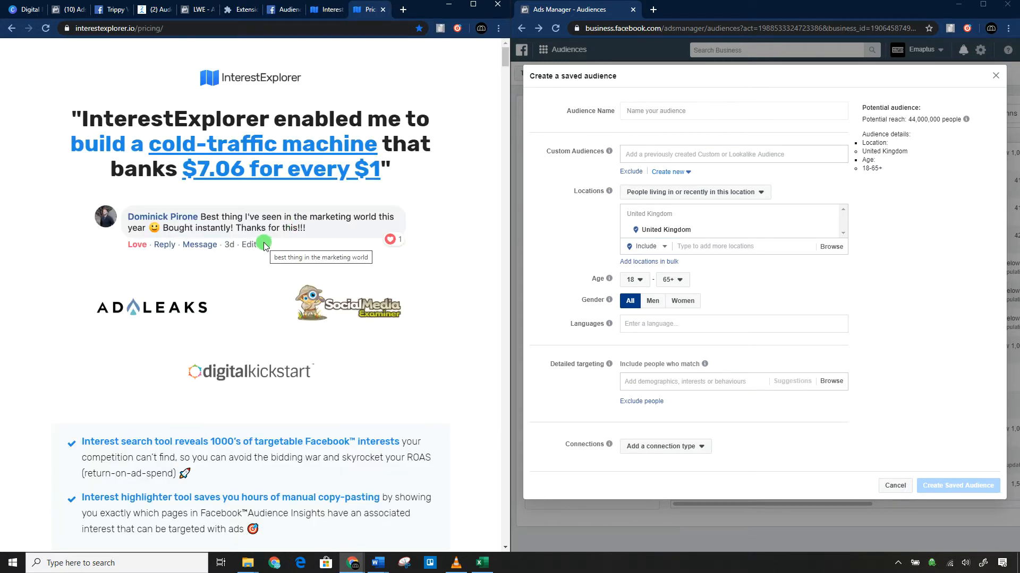
scroll(280, 159, "down", 9)
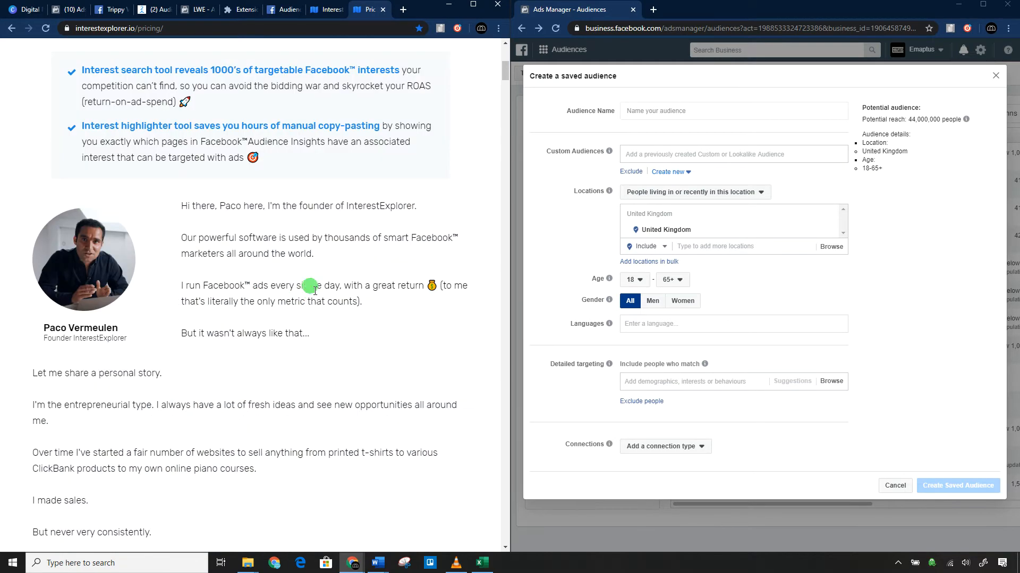
left_click_drag(506, 80, 502, 51)
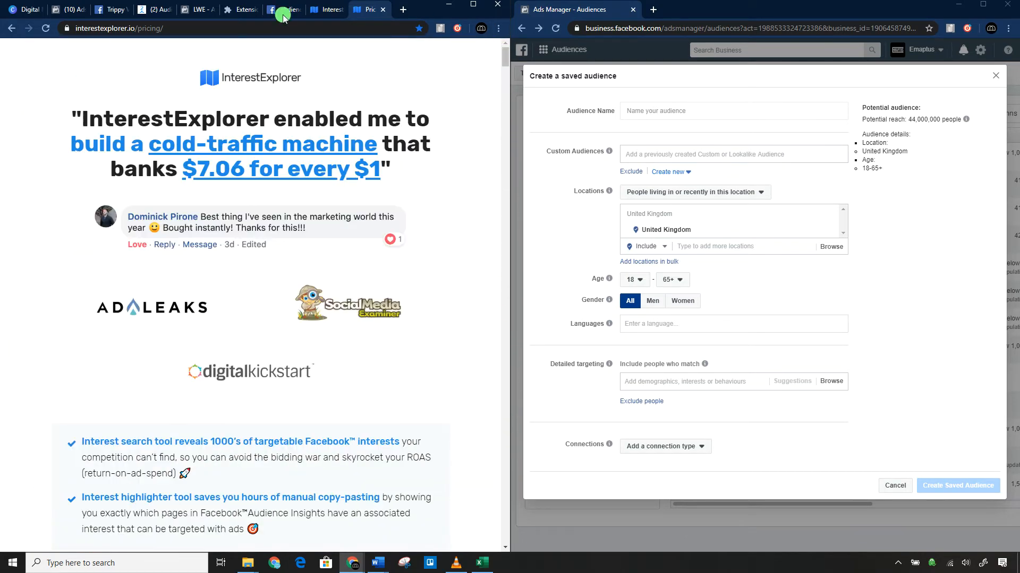
left_click(131, 27)
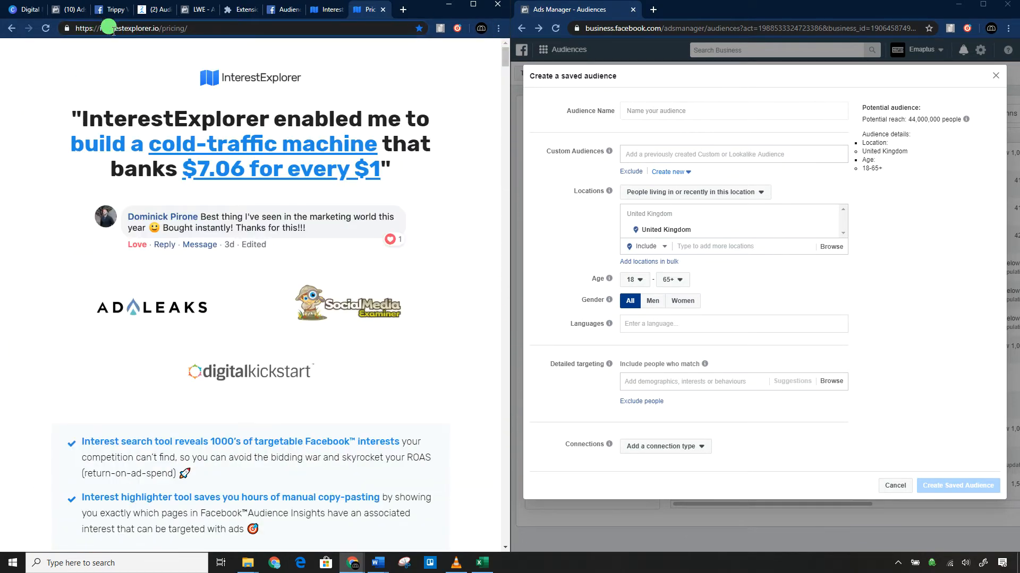
- Using the Church Leeds page likes, add the interests PARKLIFE FESTIVAL and We Are FSTVL to the saved audience's detailed targeting
left_click(284, 11)
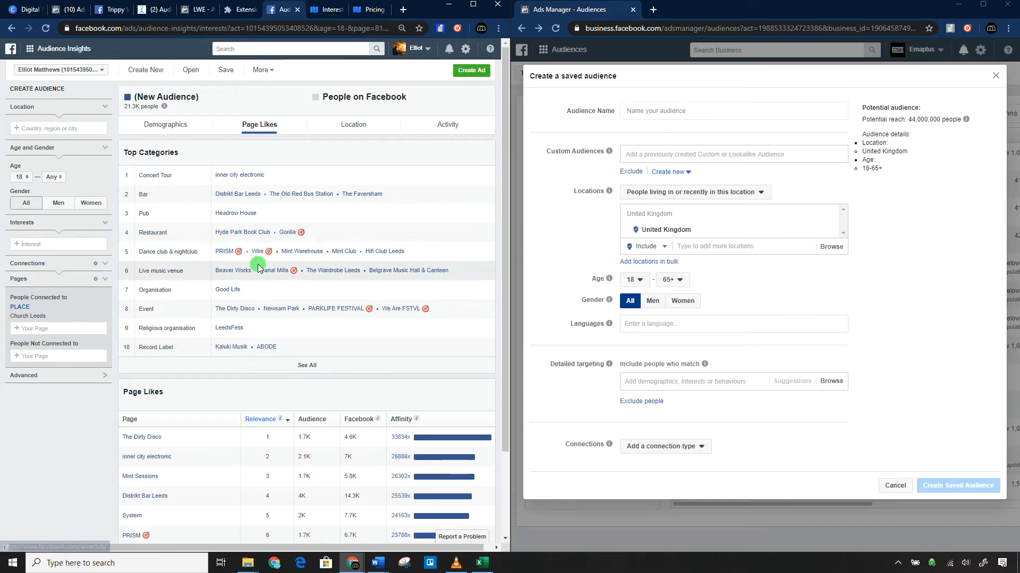
scroll(260, 263, "down", 1)
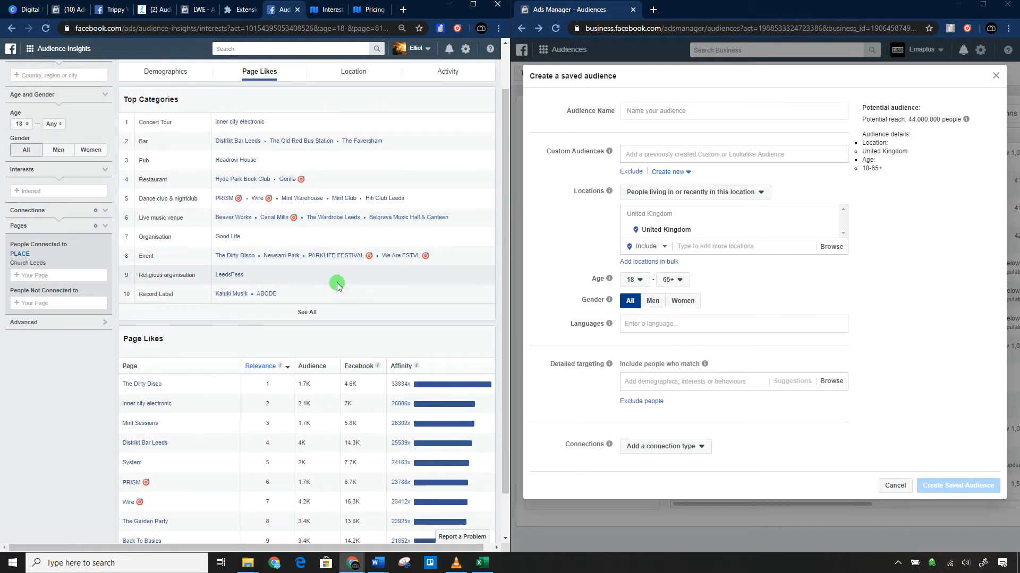
scroll(385, 282, "down", 1)
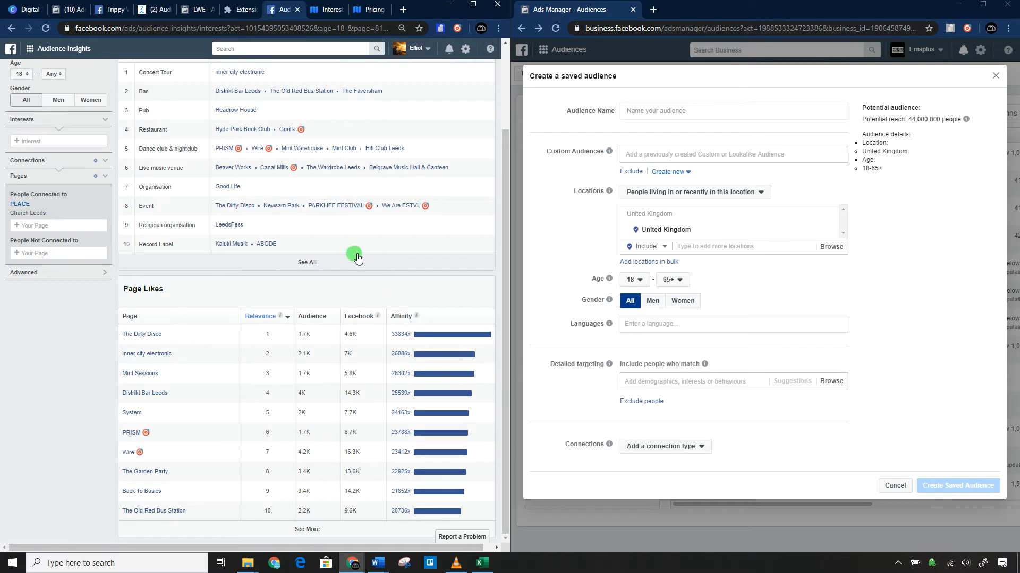
left_click(644, 381)
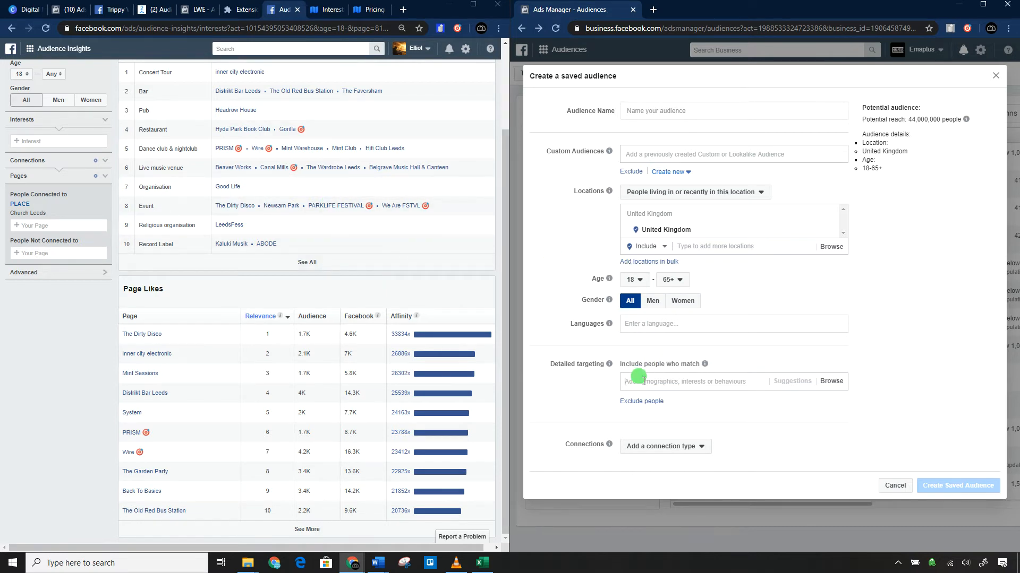
type("PARKLIFE")
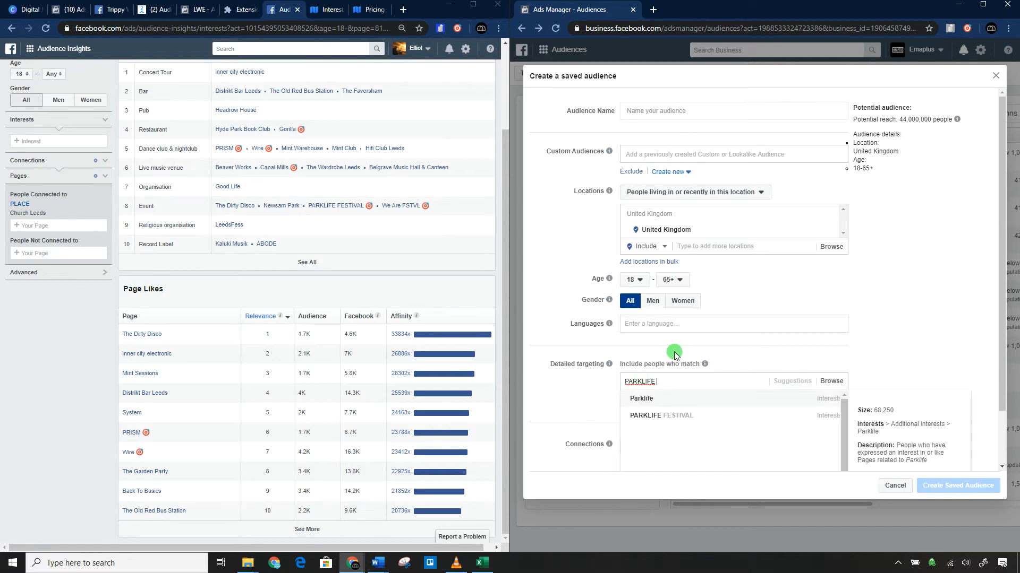
left_click(664, 416)
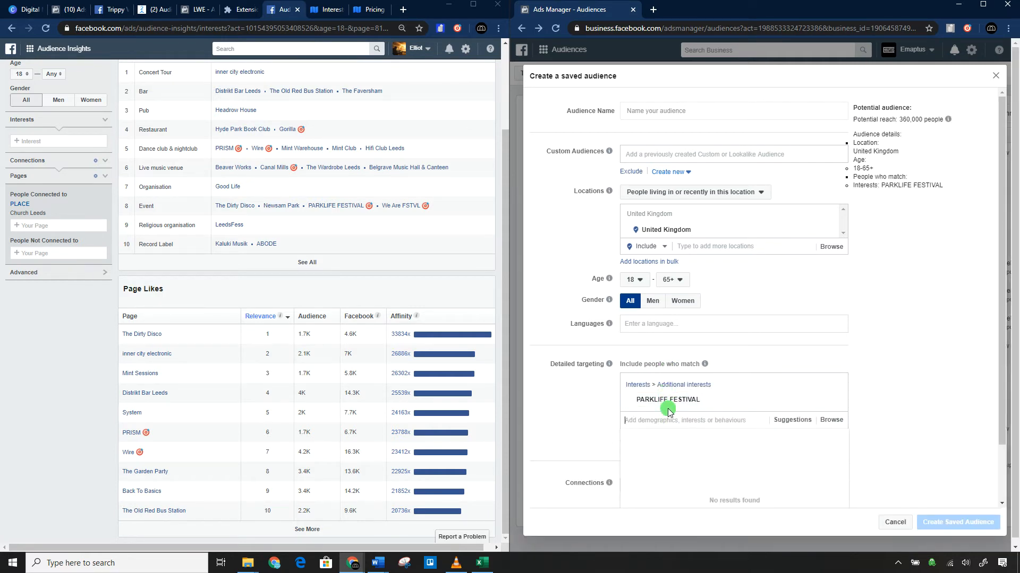
type("We Are FS")
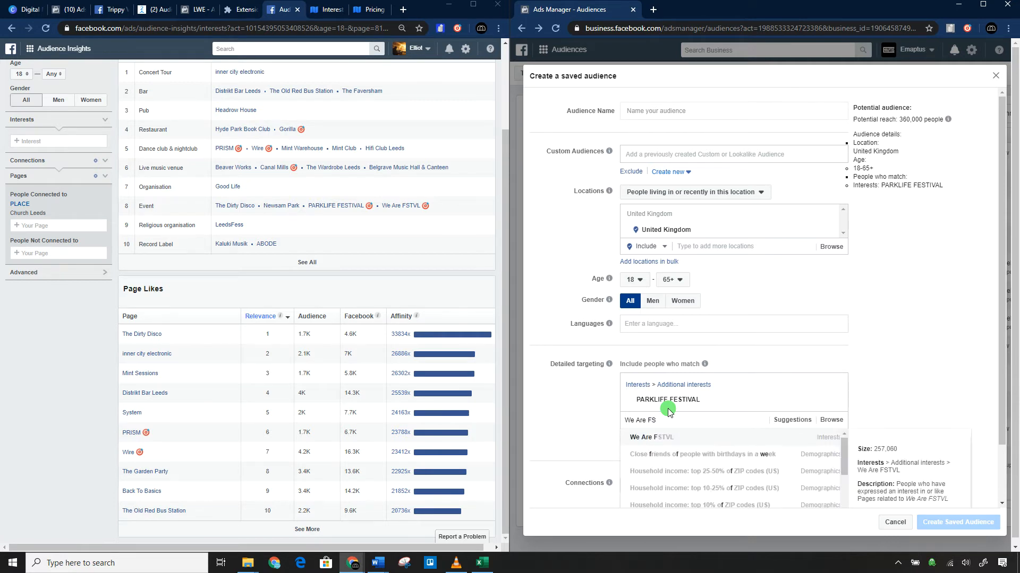
left_click(656, 438)
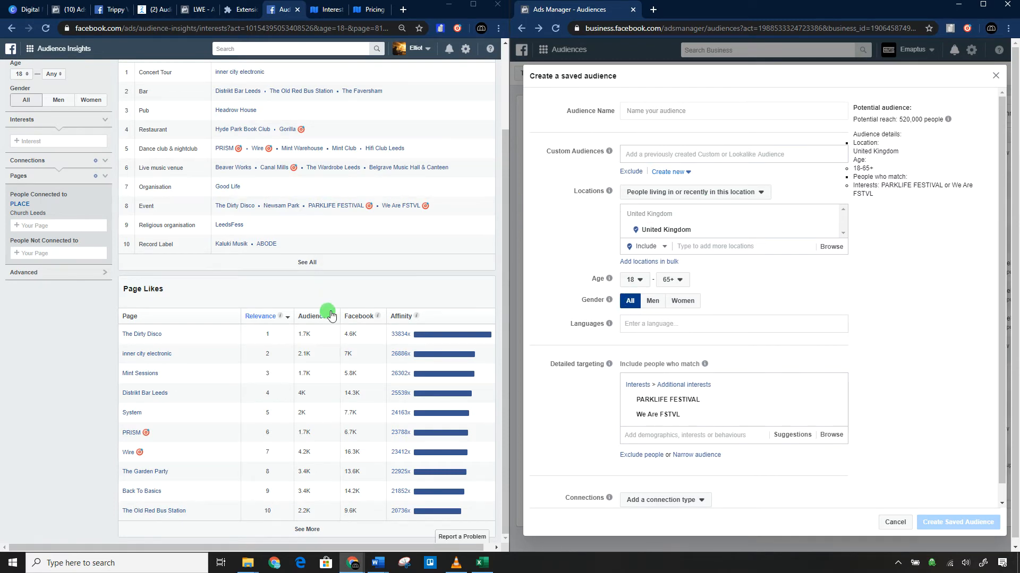
- Expand the Page Likes list for Church Leeds and examine the pages' audience, Facebook and affinity figures
scroll(313, 270, "up", 2)
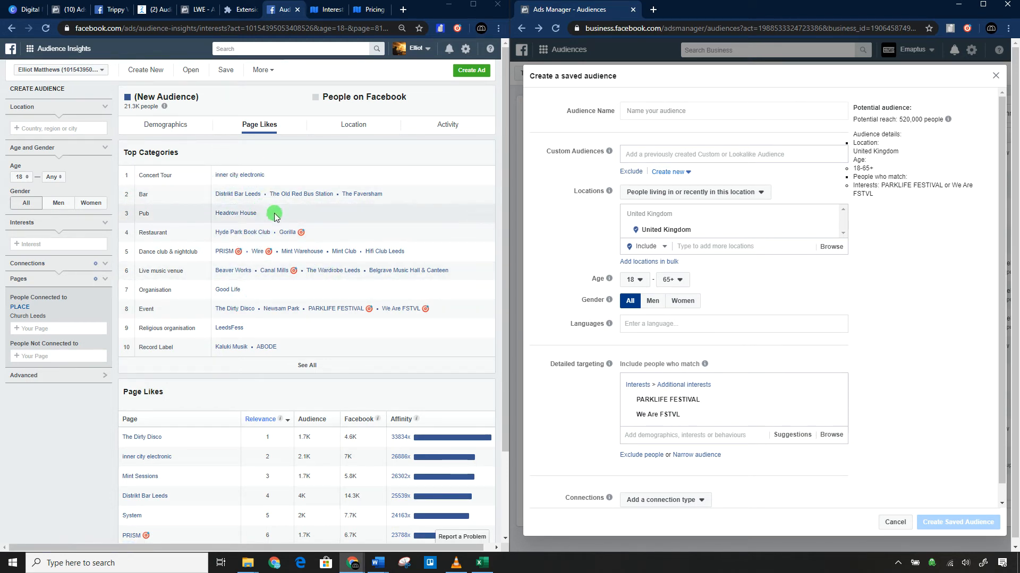
scroll(186, 296, "down", 2)
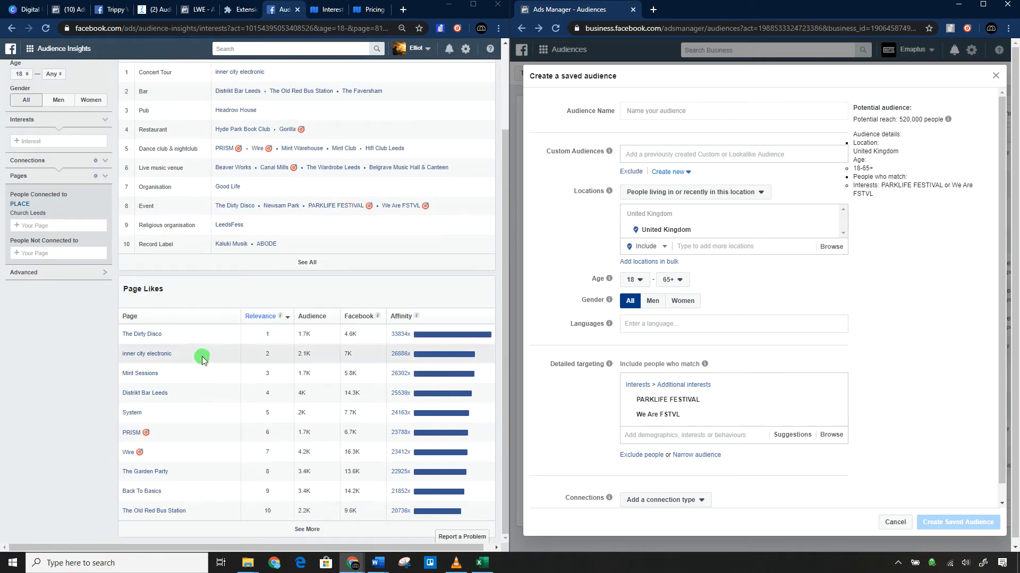
left_click(288, 532)
scroll(257, 364, "down", 3)
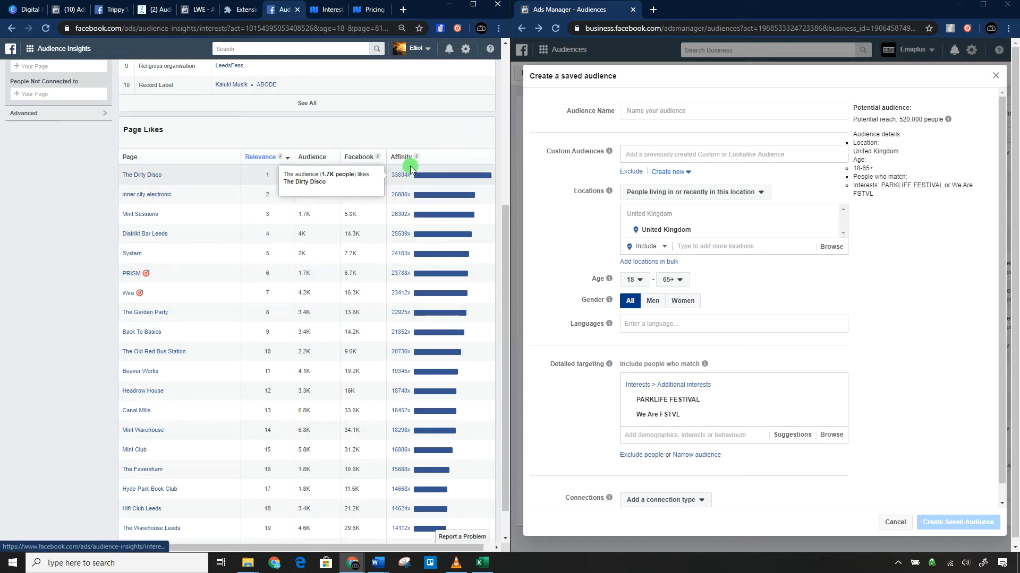
mouse_move(417, 161)
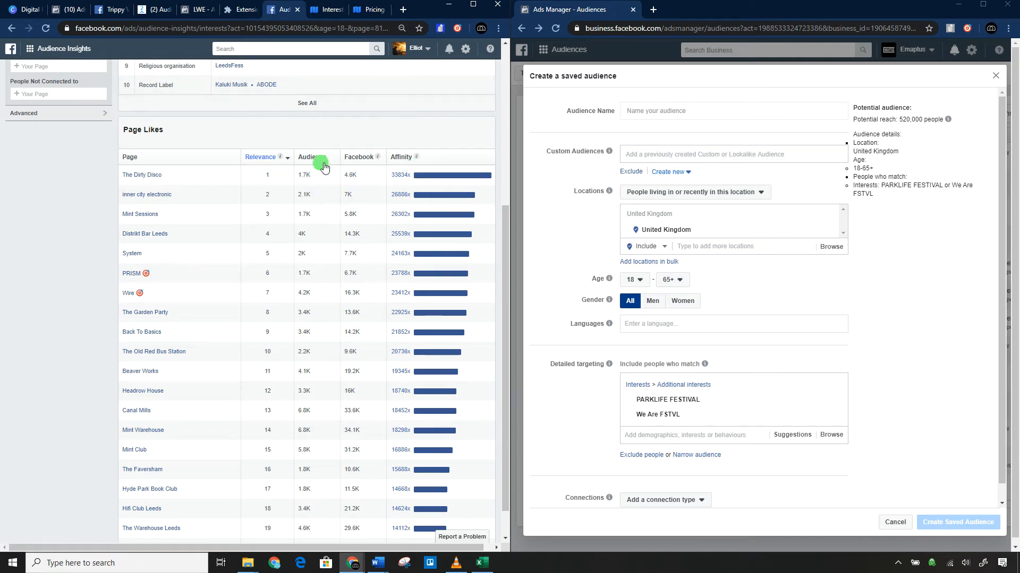
scroll(26, 142, "up", 2)
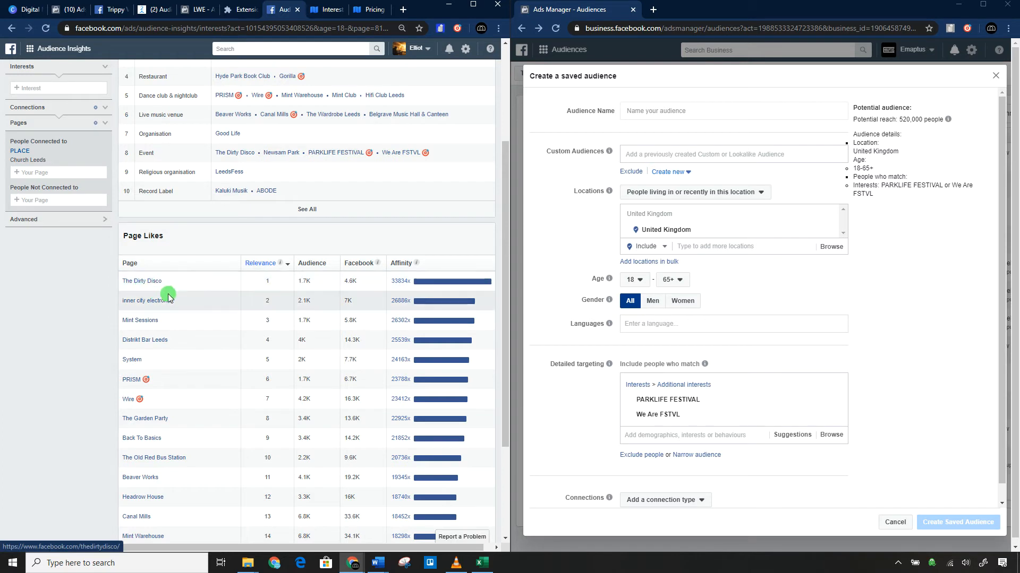
- Sort the Page Likes list by Audience, by Facebook in both directions, and by Affinity to compare the pages
left_click(310, 266)
left_click(354, 263)
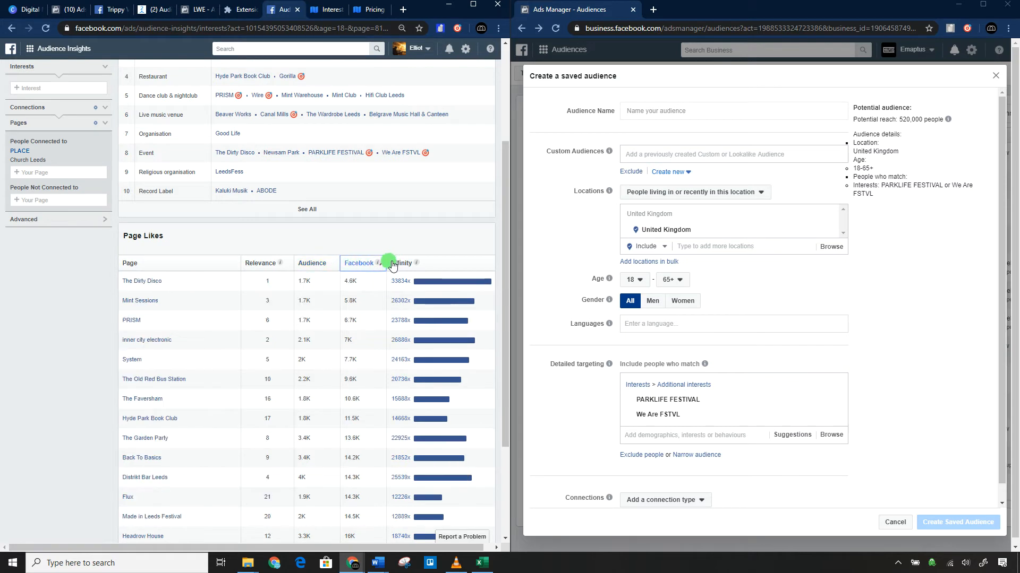
left_click(353, 264)
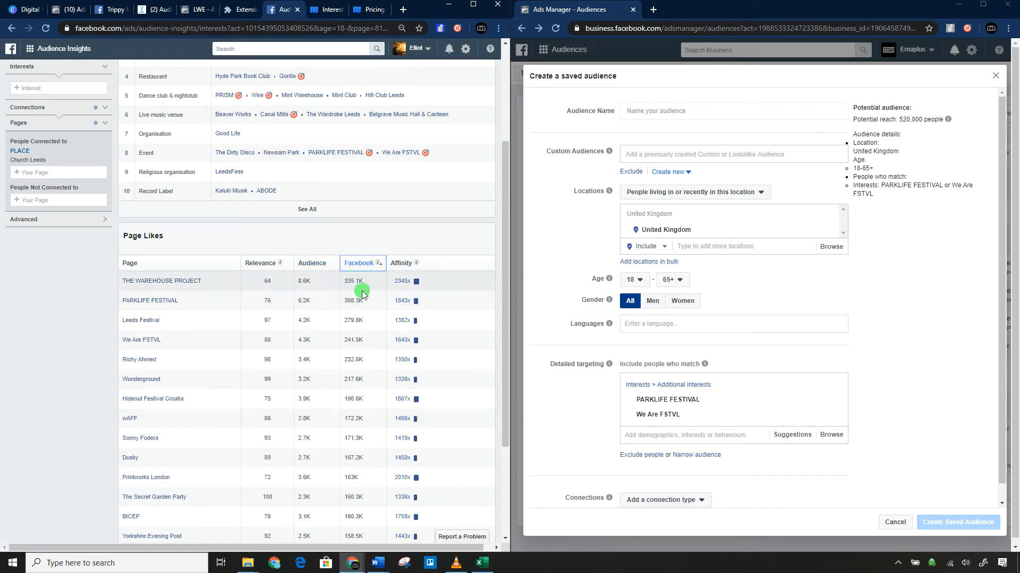
left_click(401, 263)
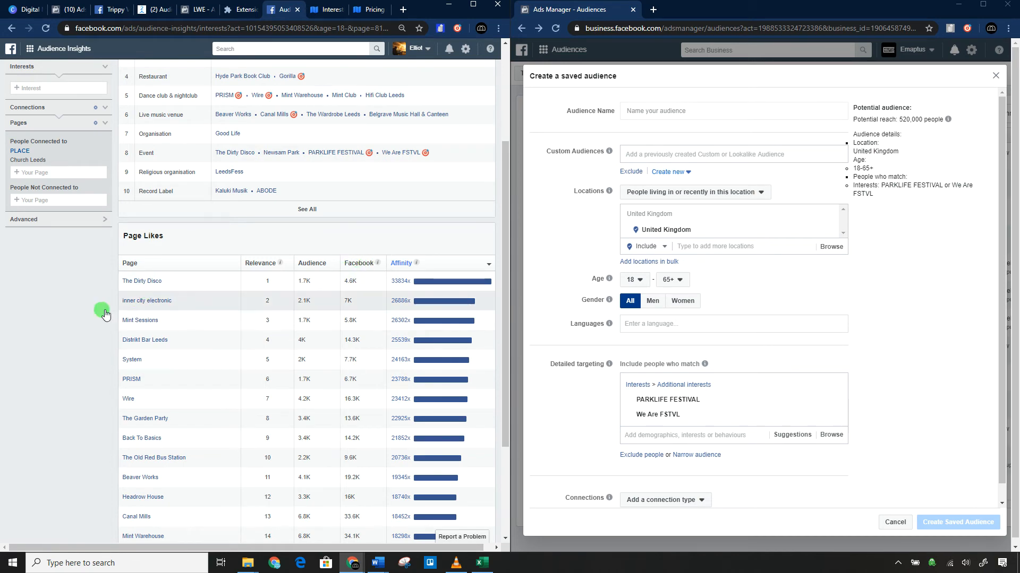
- Look through the Church Leeds audience's top towns, top countries and activity data
scroll(121, 293, "up", 3)
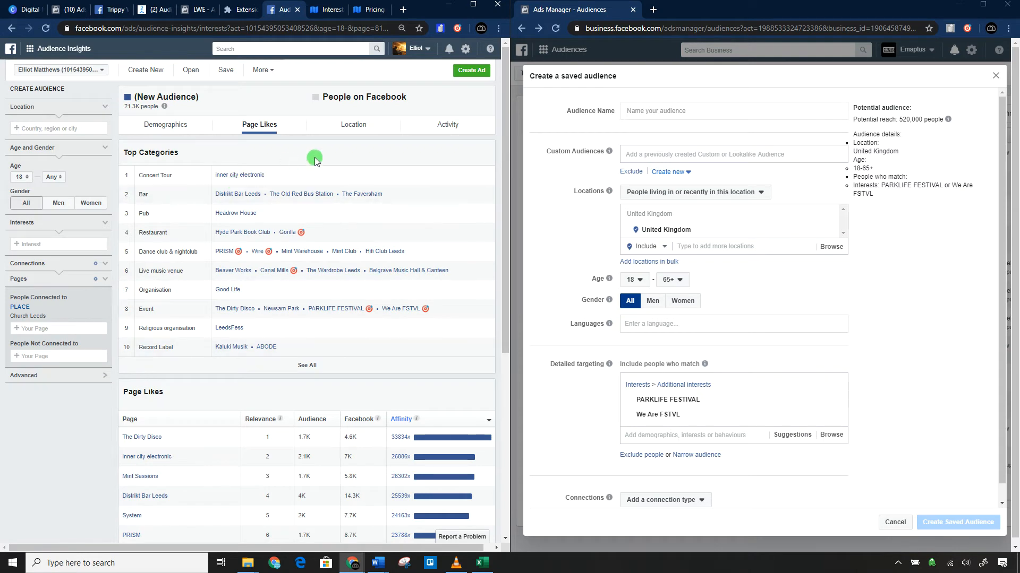
left_click(345, 131)
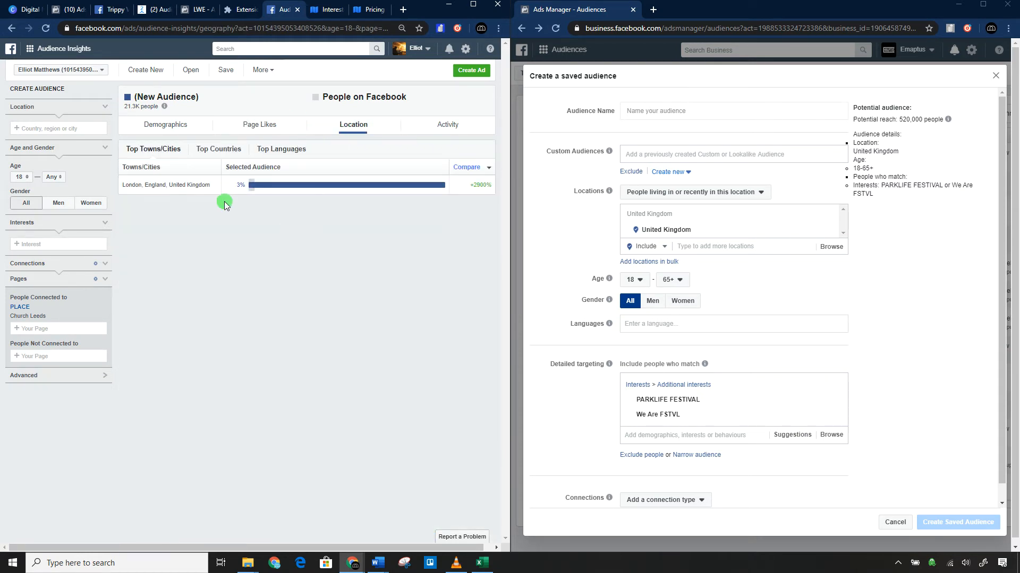
left_click(223, 153)
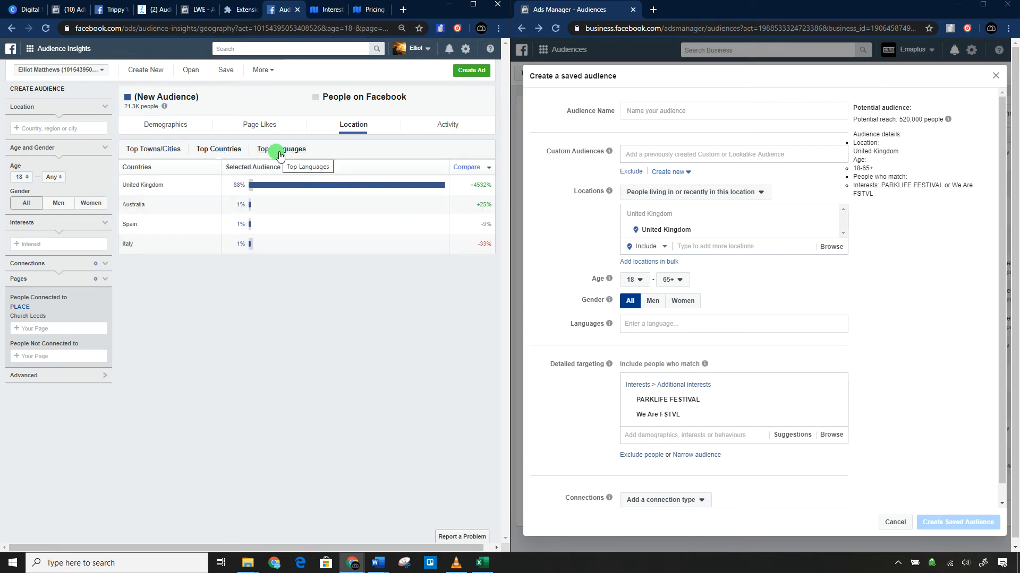
left_click(435, 133)
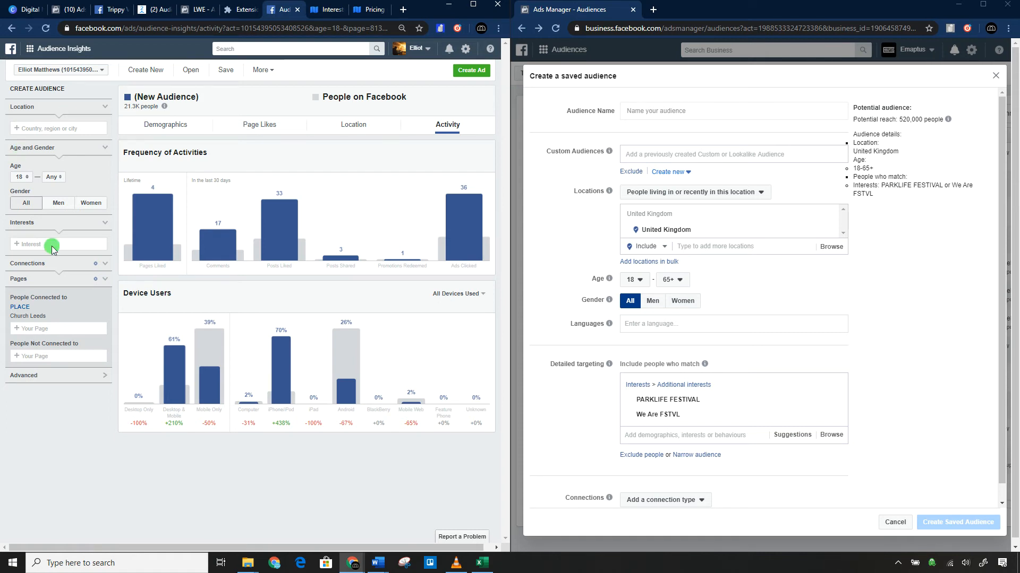
- Return to the Church Leeds audience's page likes and load more pages in the Page Likes list
left_click(258, 125)
scroll(292, 223, "down", 2)
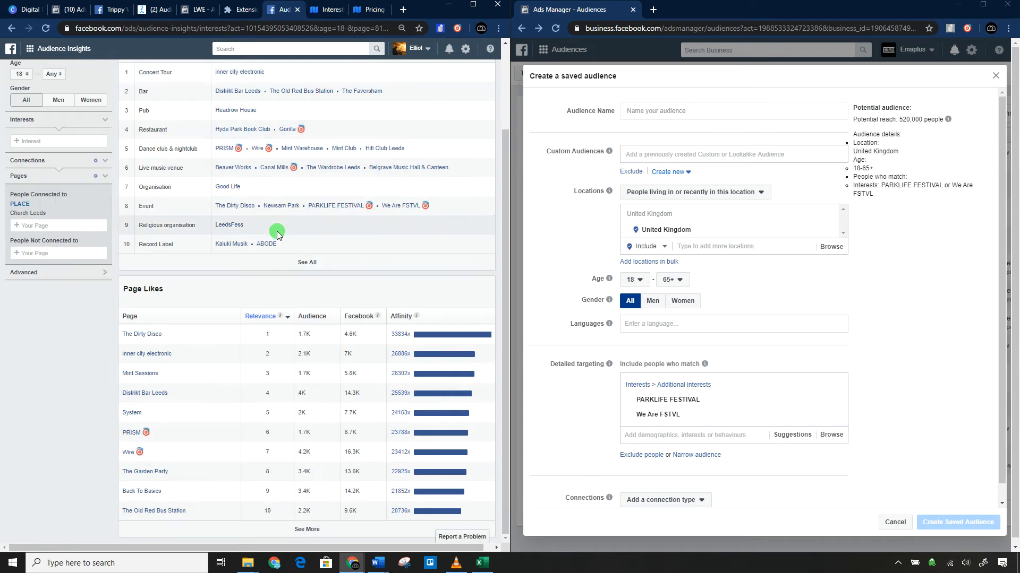
scroll(302, 242, "up", 2)
scroll(314, 237, "down", 1)
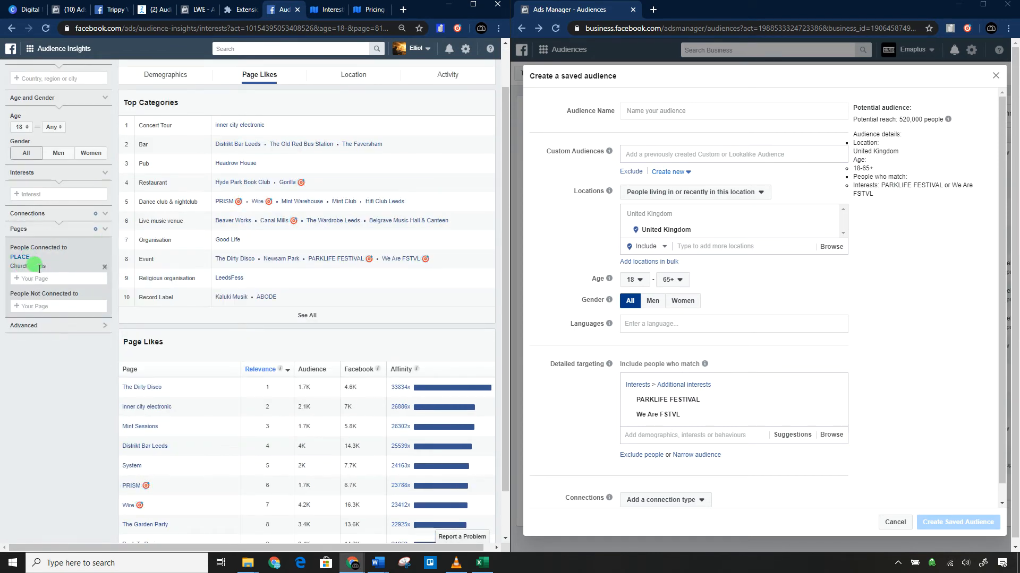
scroll(88, 386, "down", 1)
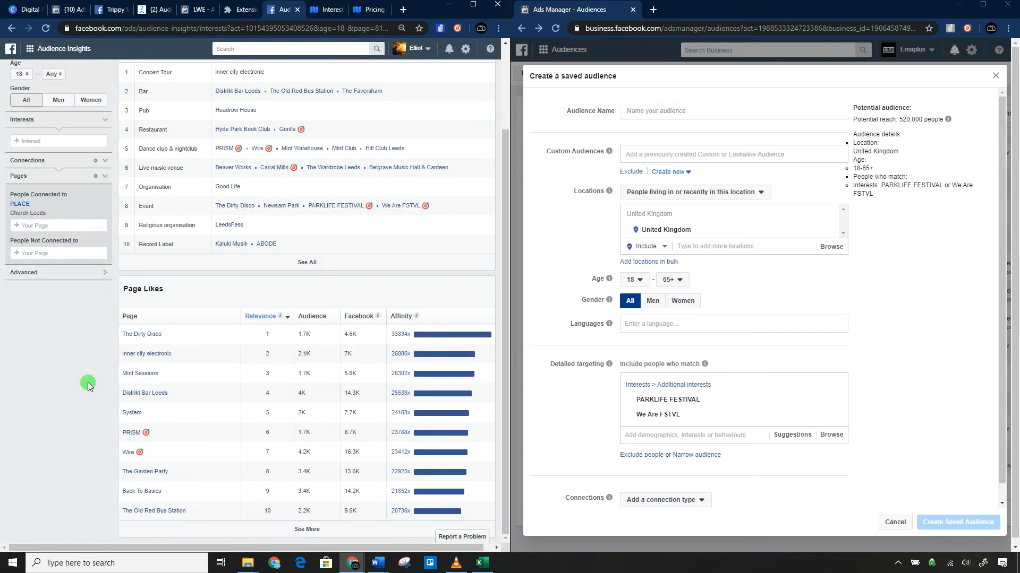
left_click(317, 529)
left_click(307, 530)
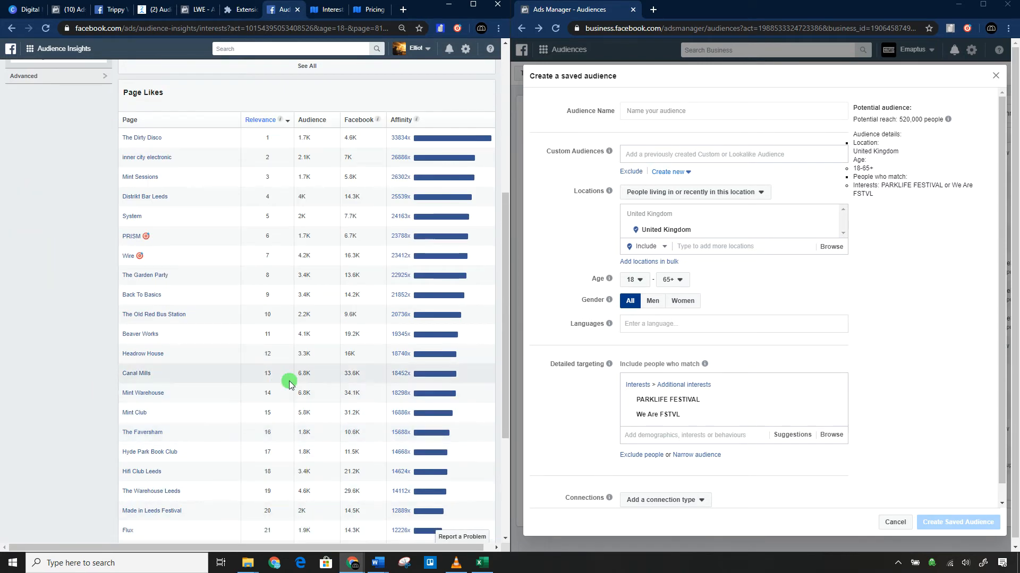
scroll(93, 335, "up", 2)
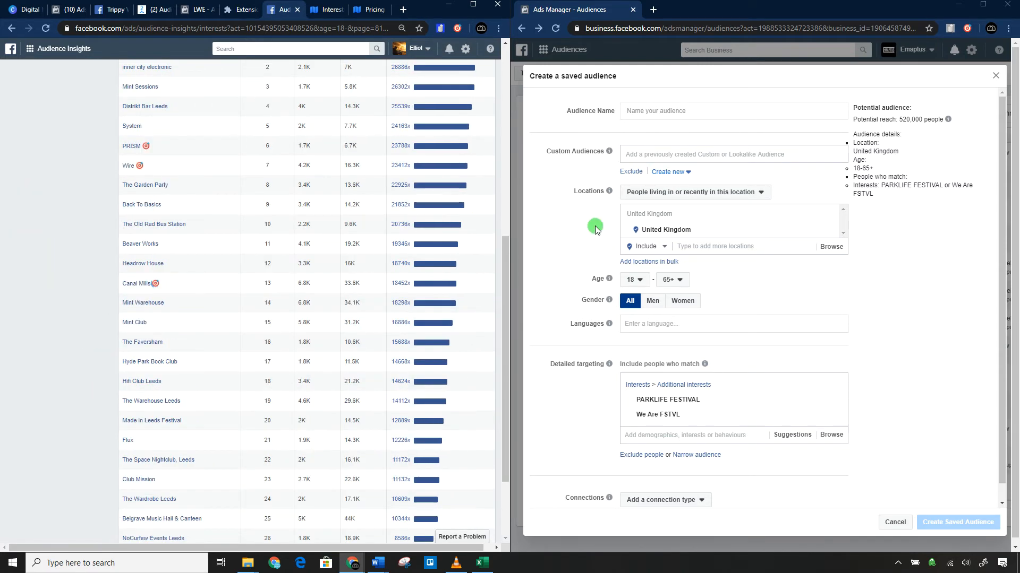
- Remove PARKLIFE FESTIVAL and We Are FSTVL from the saved audience's detailed targeting, and load more page likes
left_click(832, 399)
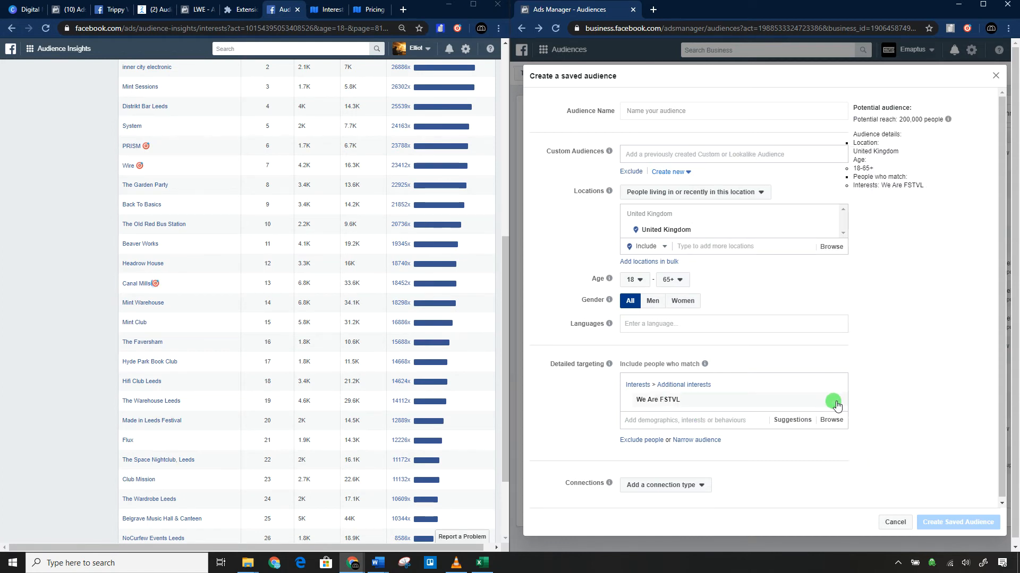
left_click(834, 403)
scroll(170, 316, "down", 2)
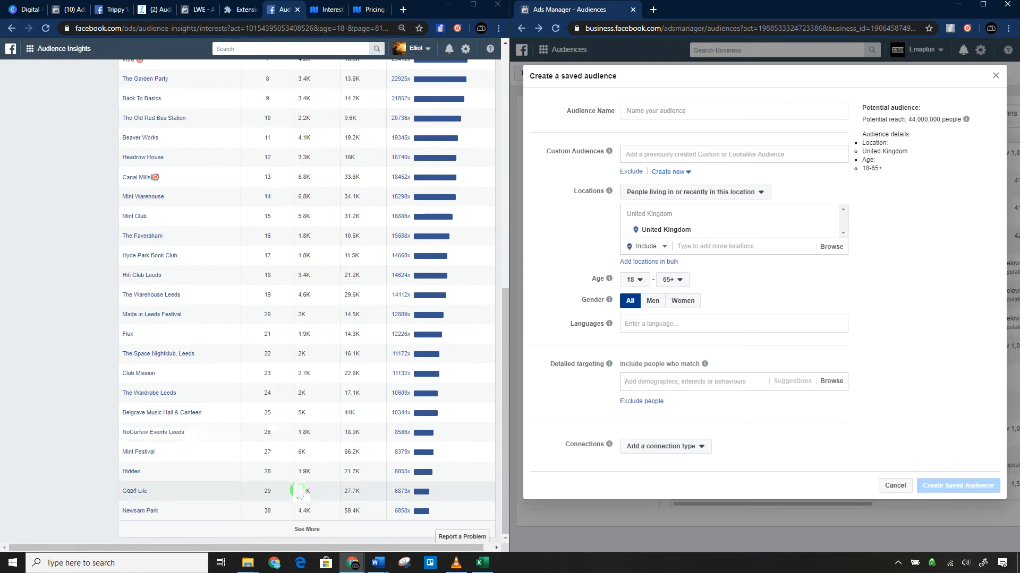
left_click(307, 530)
- Try to add the interest Canal Mills to the saved audience's detailed targeting, and clear the entry
left_click(653, 381)
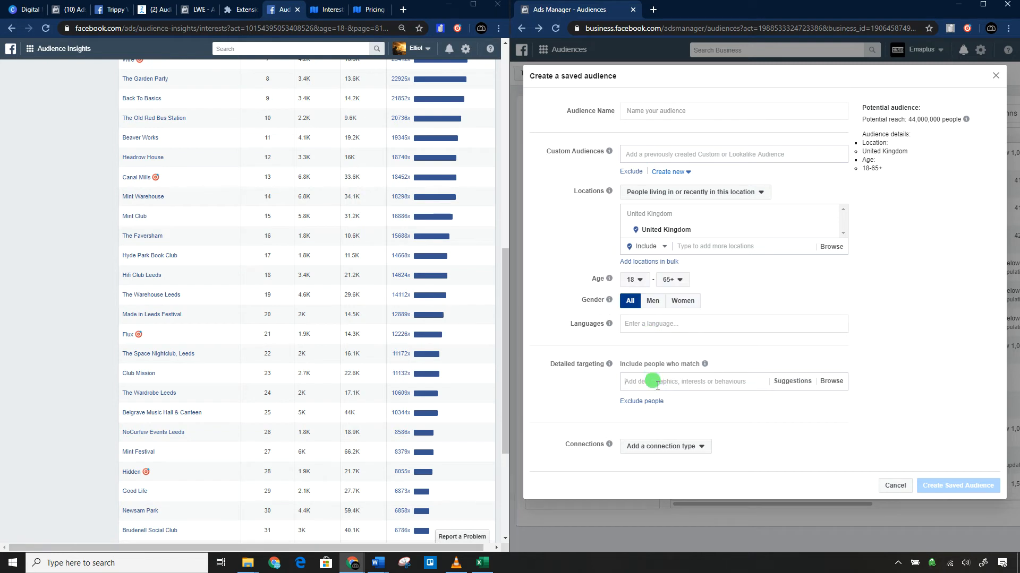
type("Canal")
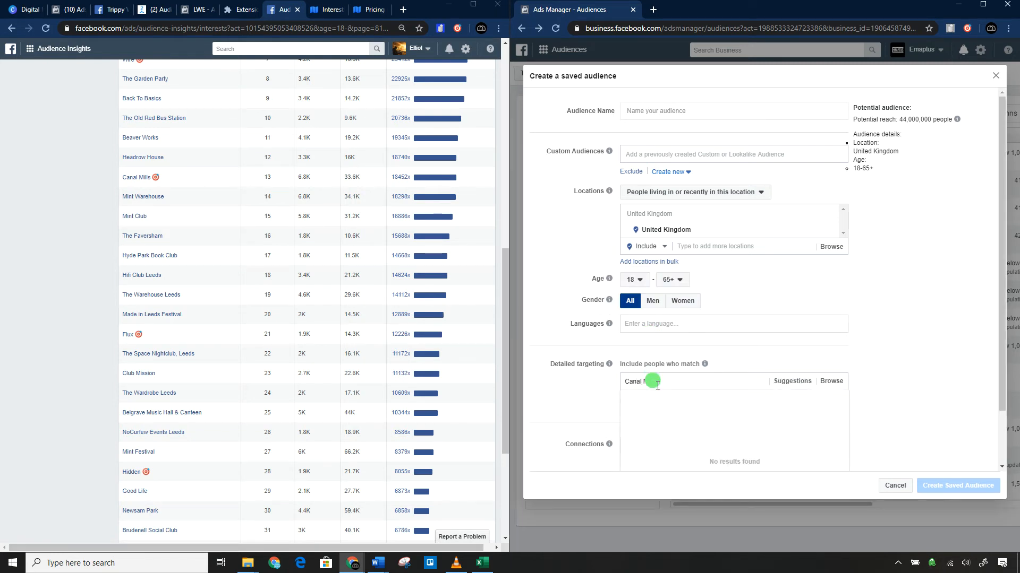
type(" Mills")
scroll(600, 372, "down", 1)
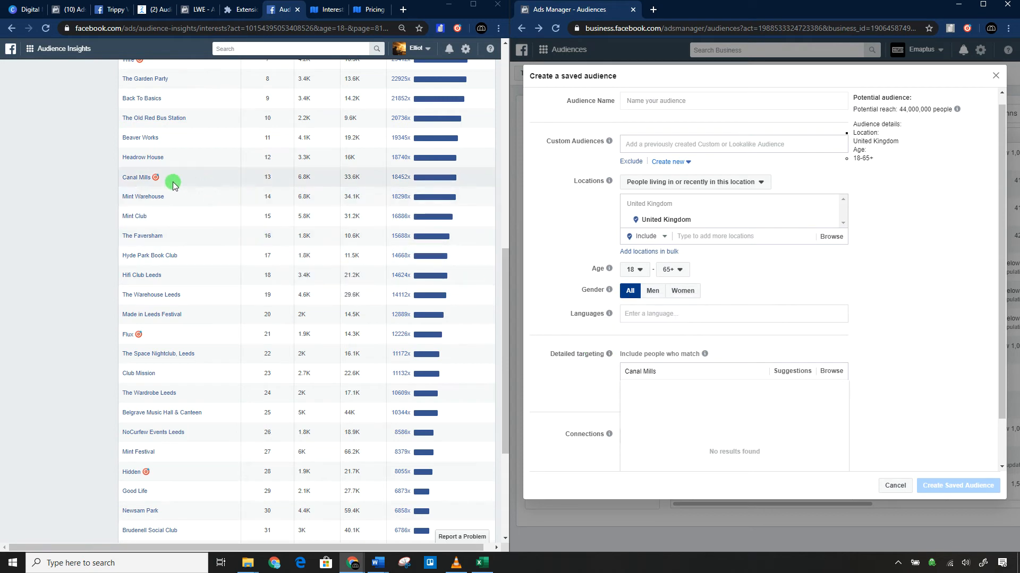
triple_click(675, 373)
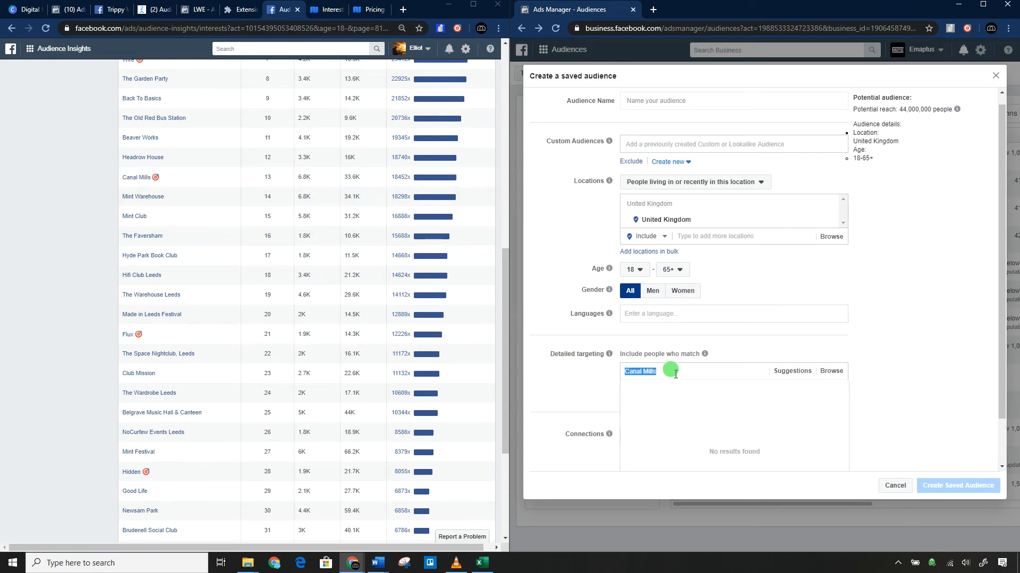
key("BackSpace")
- Find Gottwood Festival among the page likes and add it as an interest to the saved audience's detailed targeting
scroll(674, 374, "up", 1)
scroll(250, 244, "down", 4)
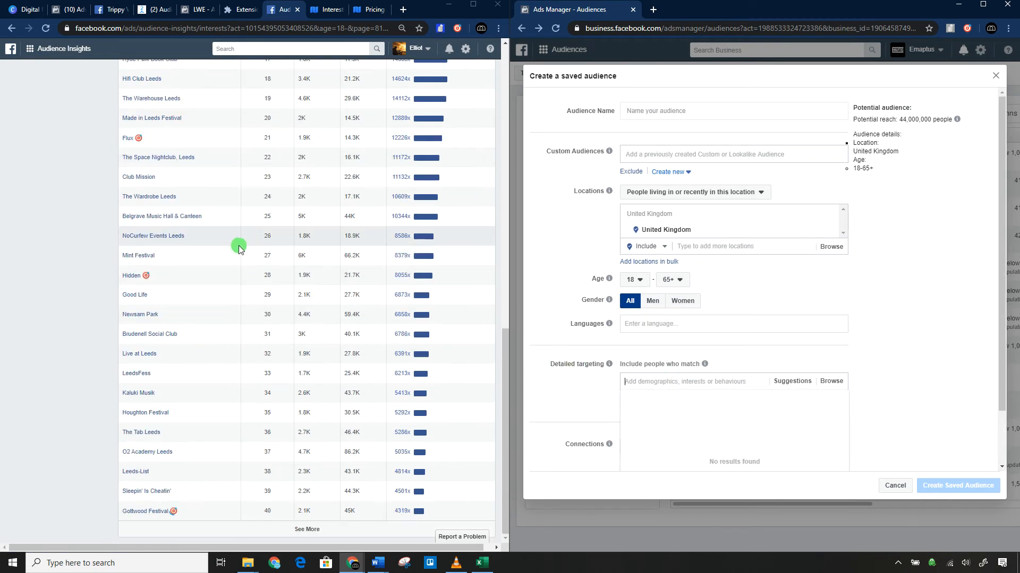
left_click(634, 381)
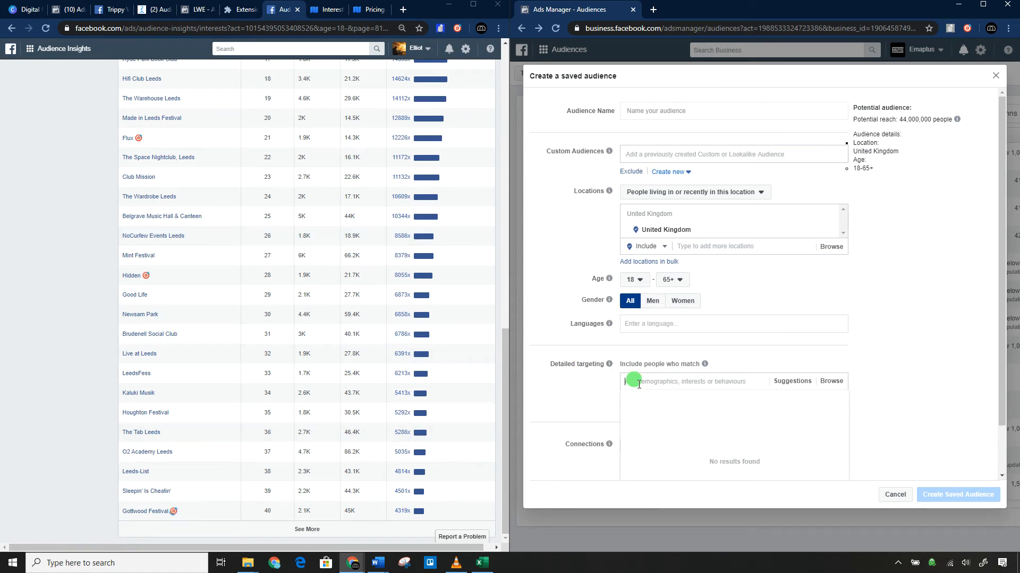
type("C")
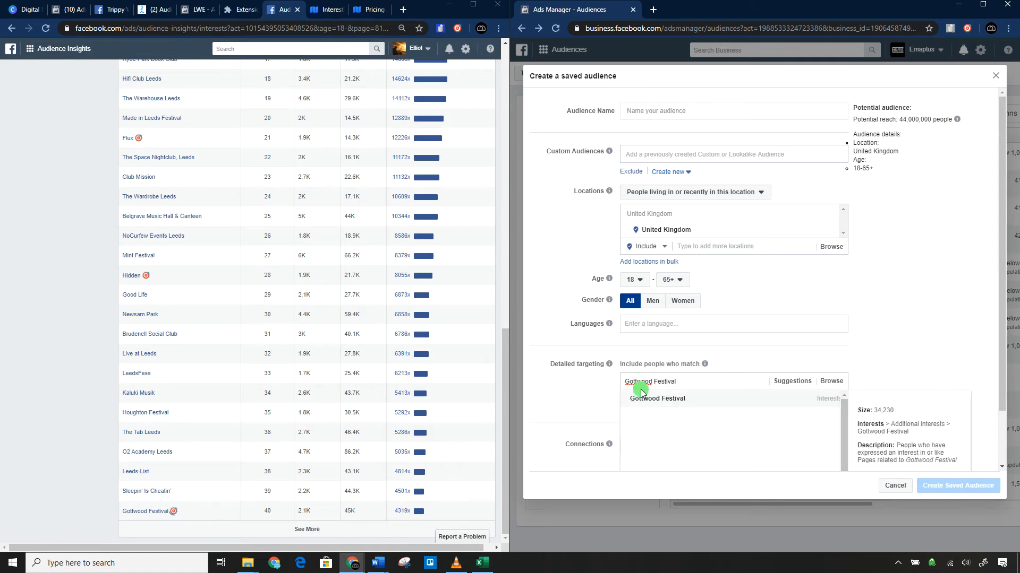
left_click(648, 402)
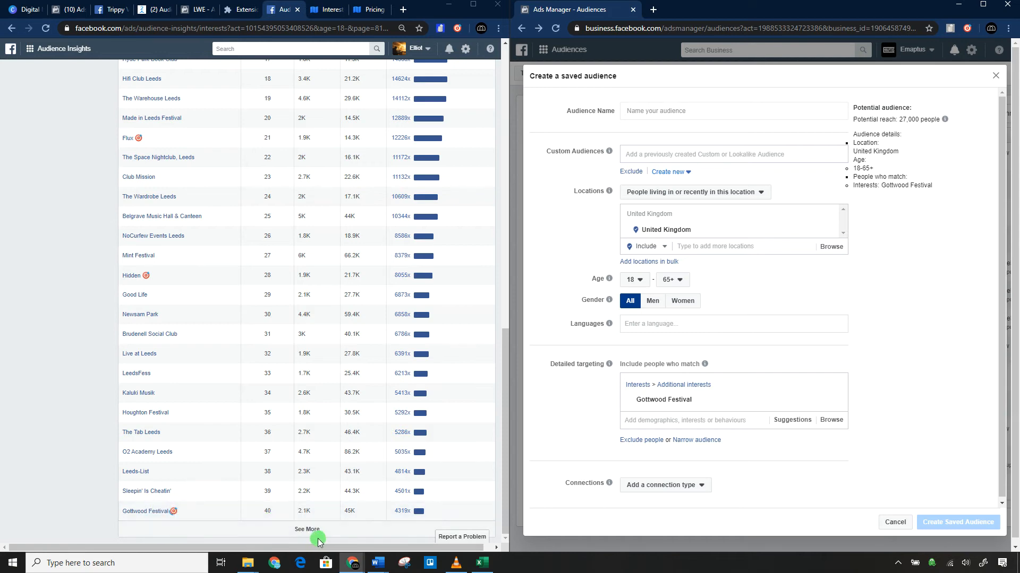
- Load further pages in the Page Likes list and add the interest Darius Syrossian to the detailed targeting
left_click(293, 529)
scroll(230, 485, "down", 4)
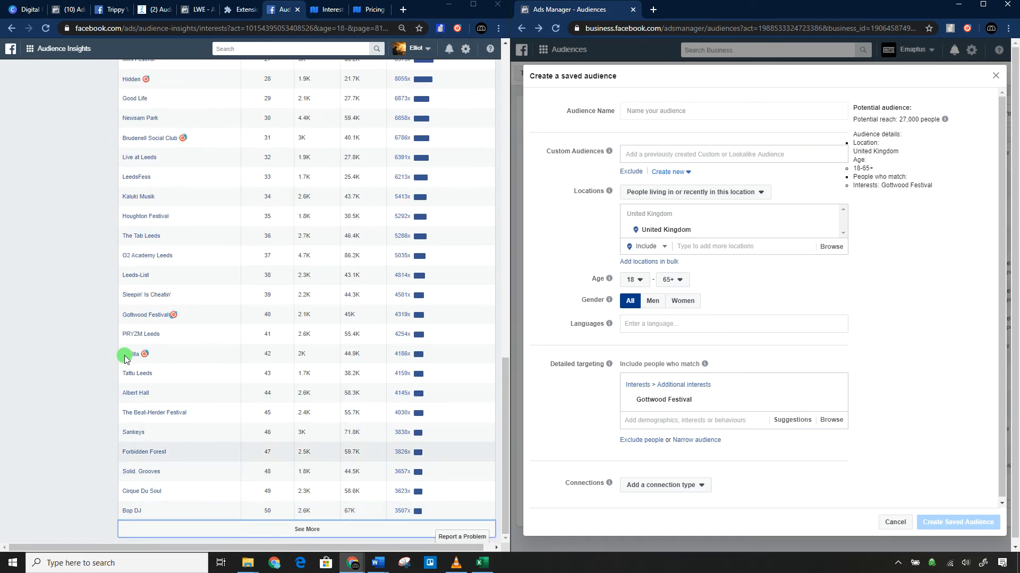
left_click(309, 532)
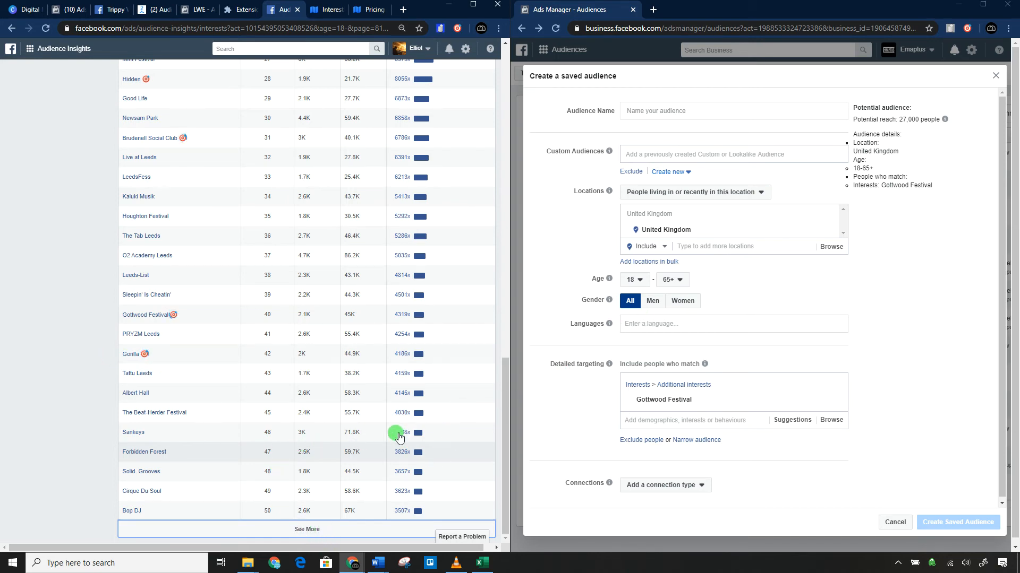
scroll(397, 427, "down", 4)
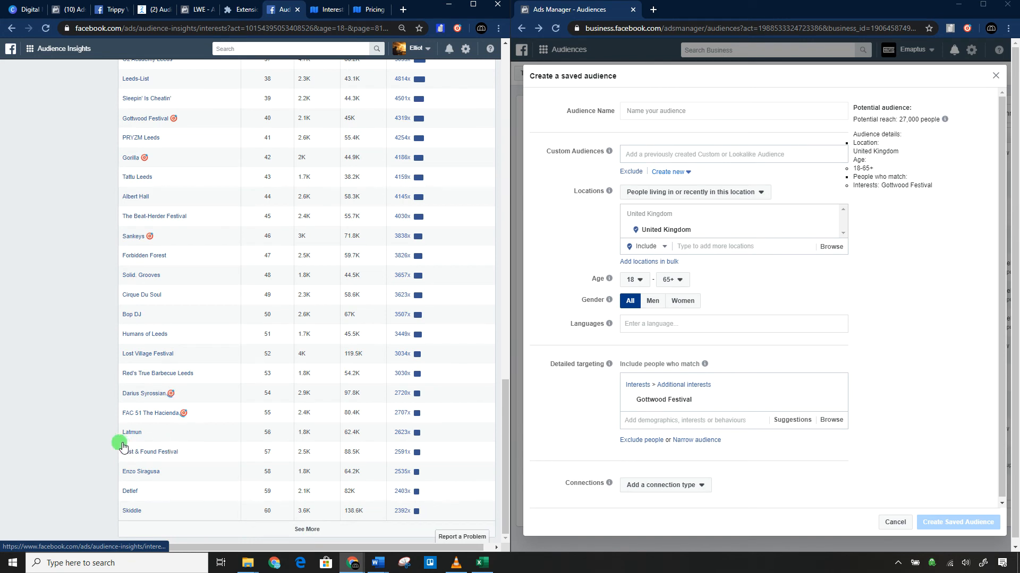
left_click(658, 419)
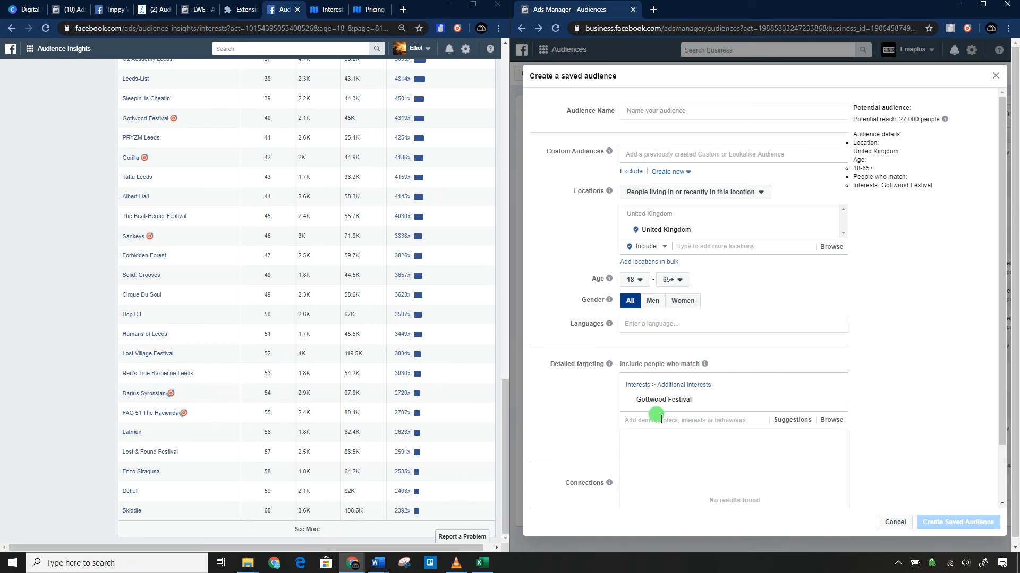
type("Darius Syr")
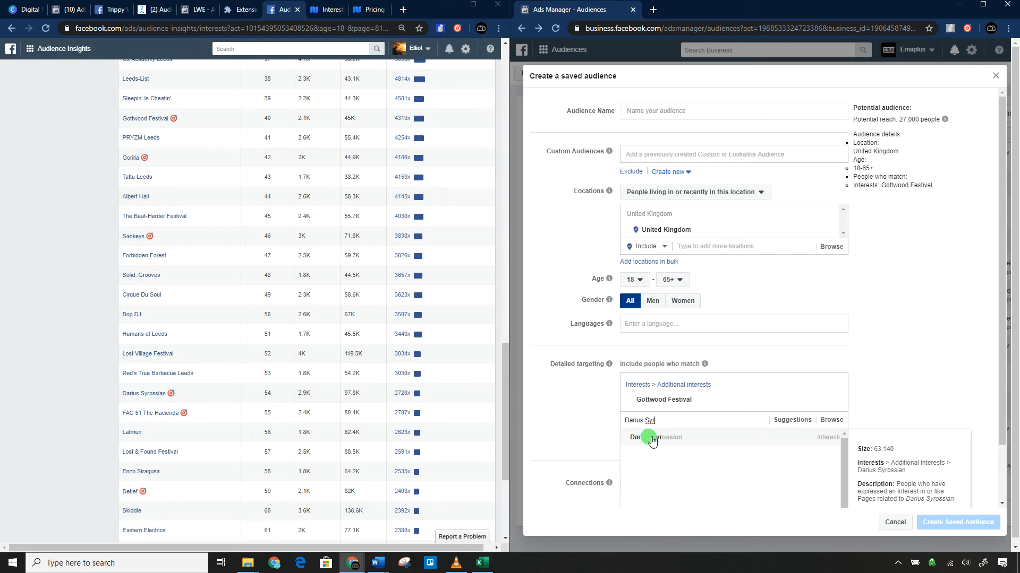
left_click(652, 442)
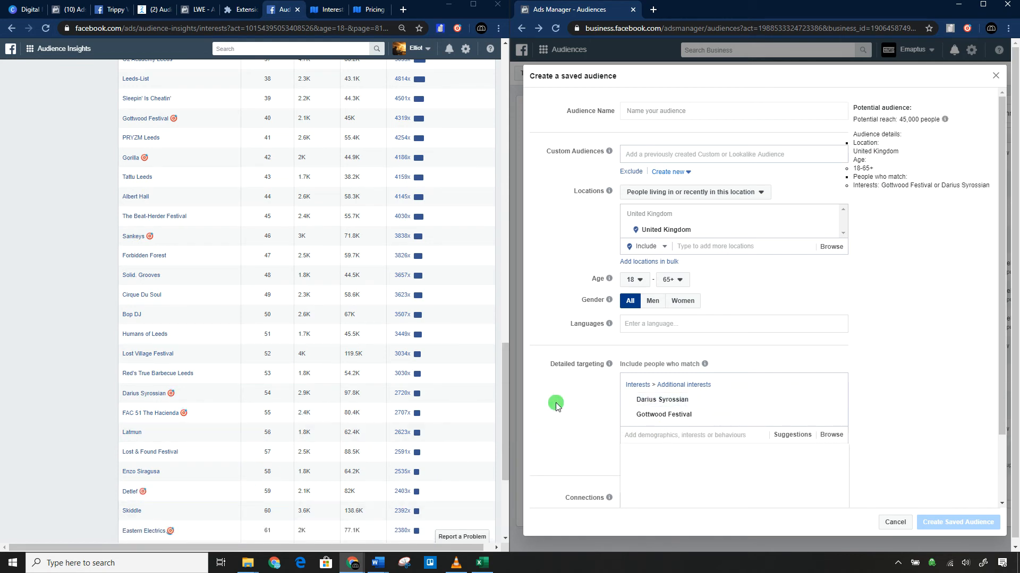
- Try to find the page Detlef as an interest in the saved audience's detailed targeting
left_click(640, 434)
type("Detlef")
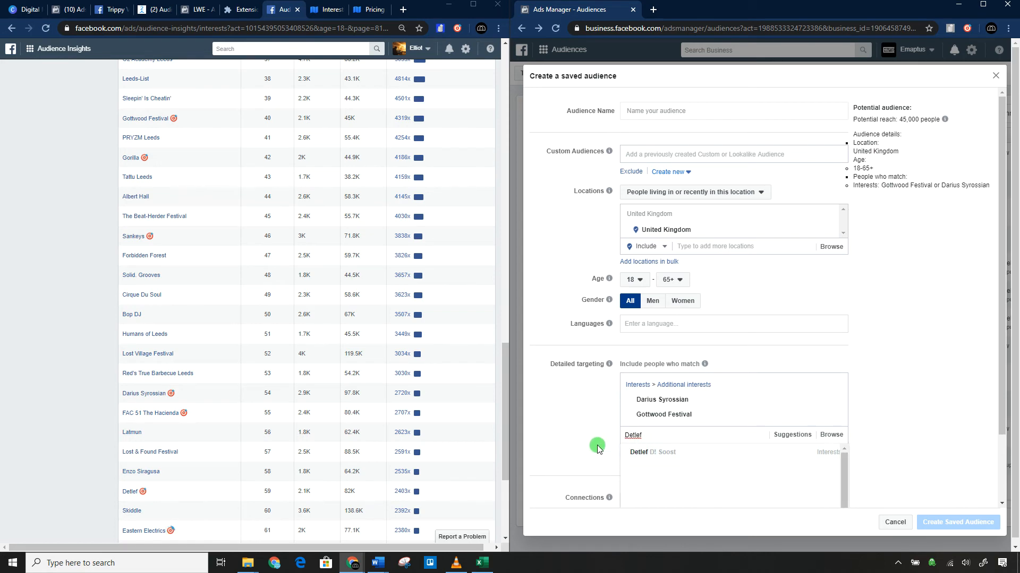
scroll(596, 444, "down", 2)
- Replace the search text with Eastern Electrics and add that interest to the detailed targeting
key("ctrl+a")
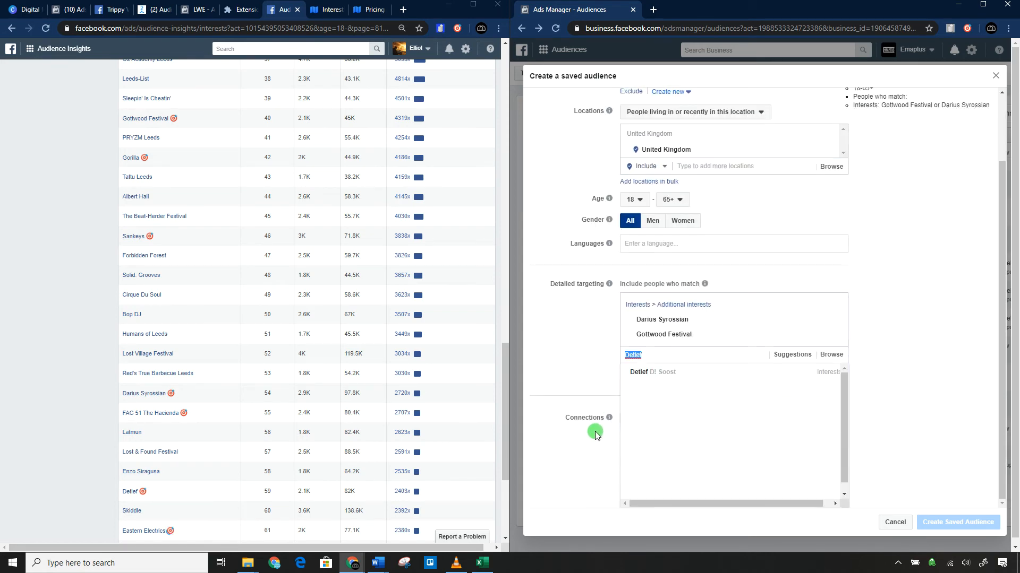
type("Eastern El")
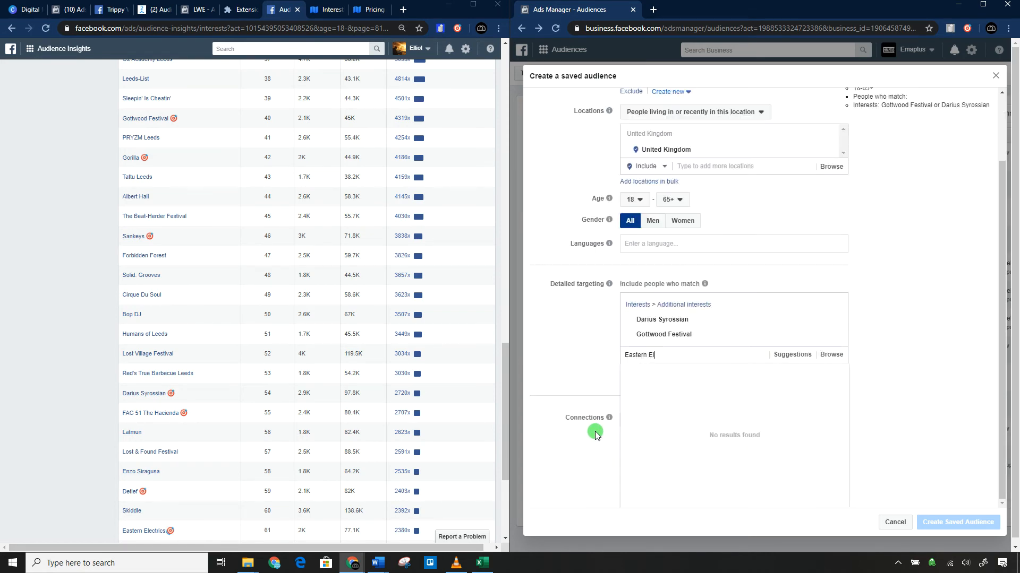
left_click(651, 372)
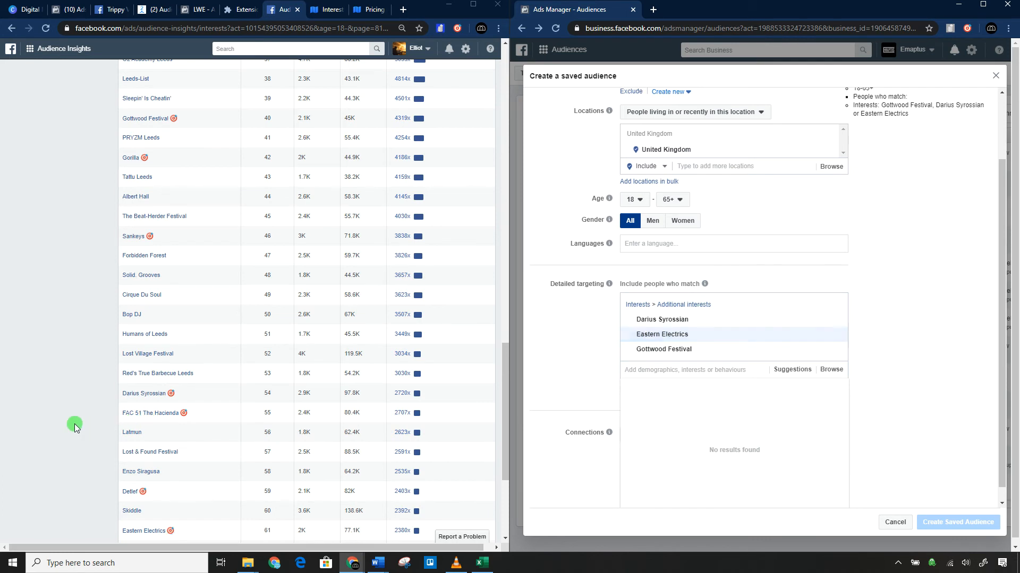
- Add the interest The Warehouse Project from the page likes to the saved audience's detailed targeting
scroll(75, 427, "down", 2)
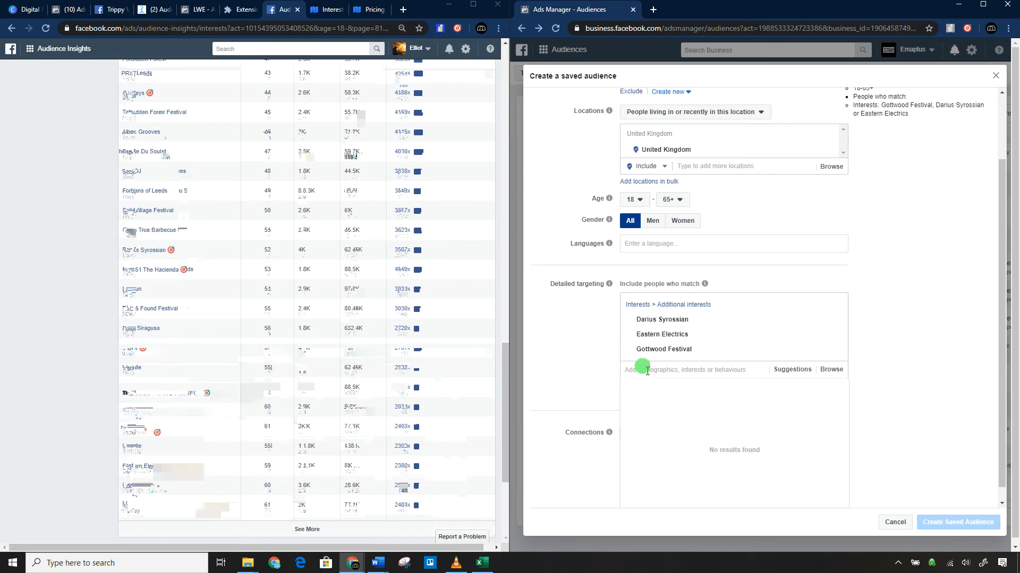
type("The Warehouse Projec")
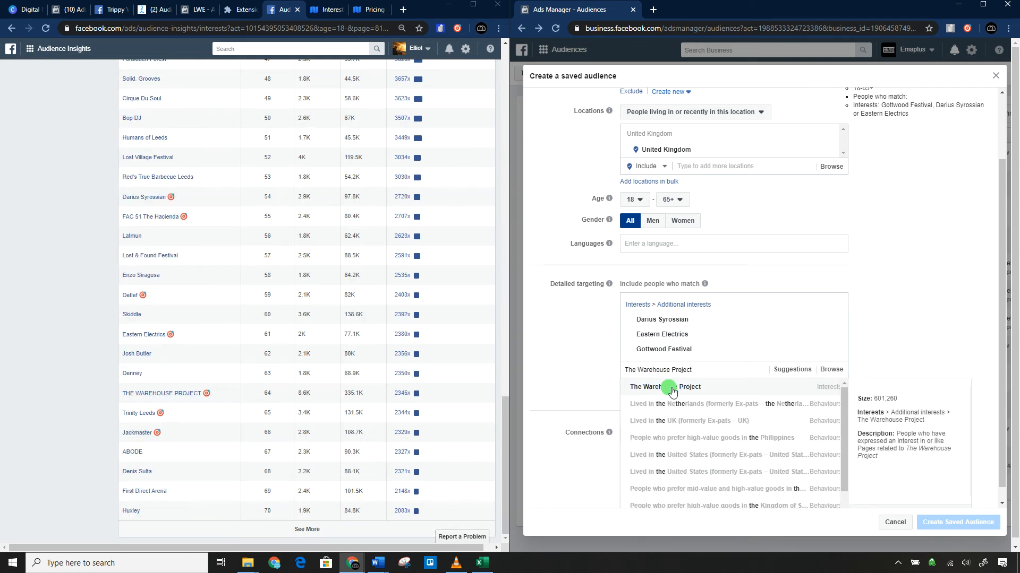
type("t")
left_click(672, 391)
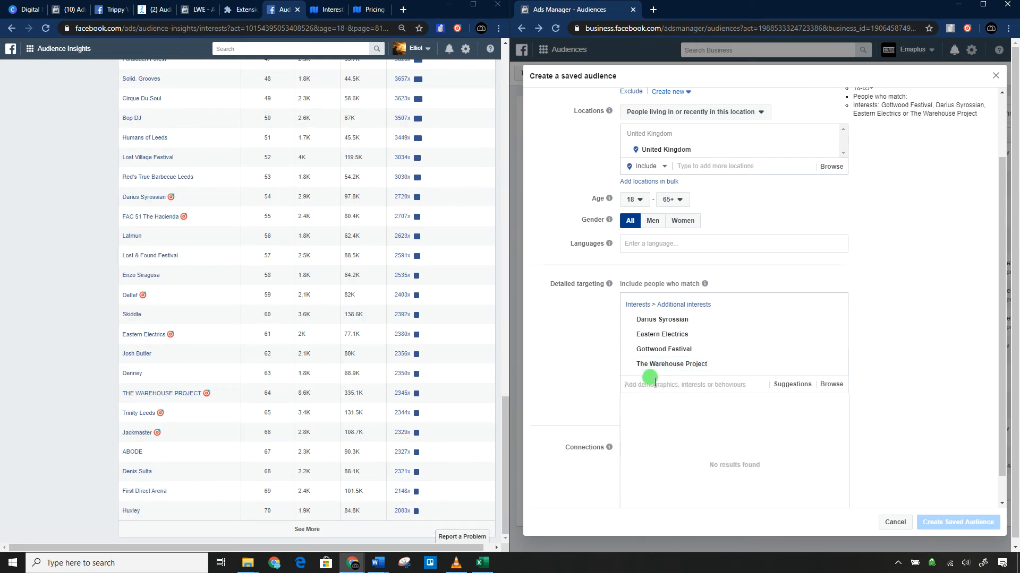
- Add the interest Jackmaster, search for Trinity Leeds, and add the interest Leeds Trinity University to the saved audience's detailed targeting
type("Jackmaster")
left_click(660, 399)
type("Trinity")
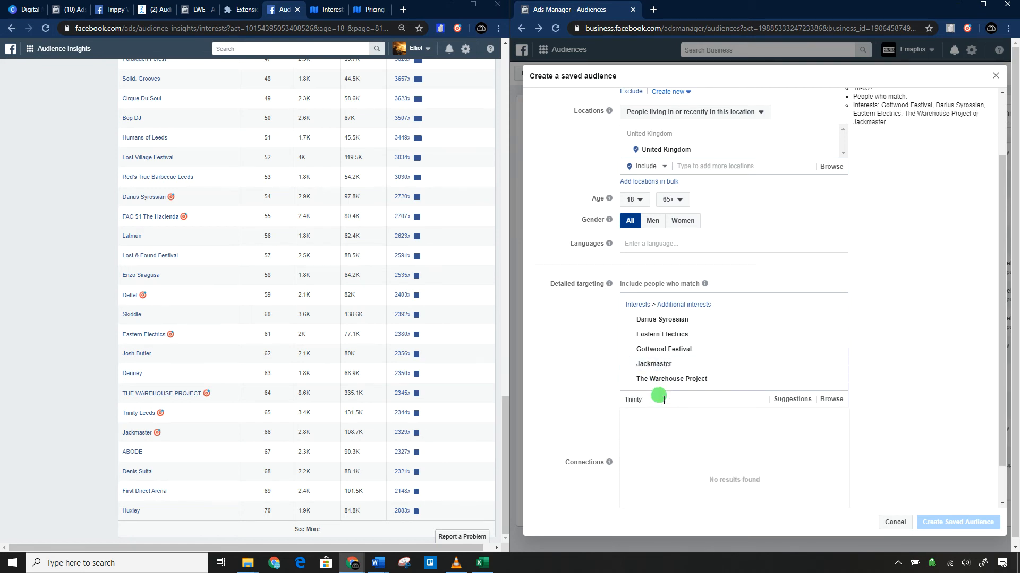
type(" Leeds")
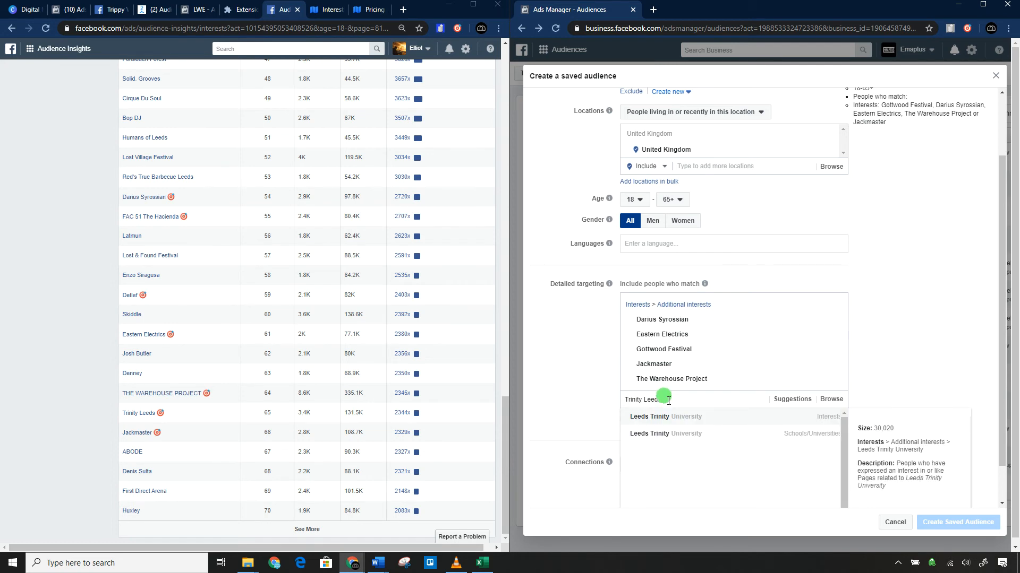
left_click(660, 420)
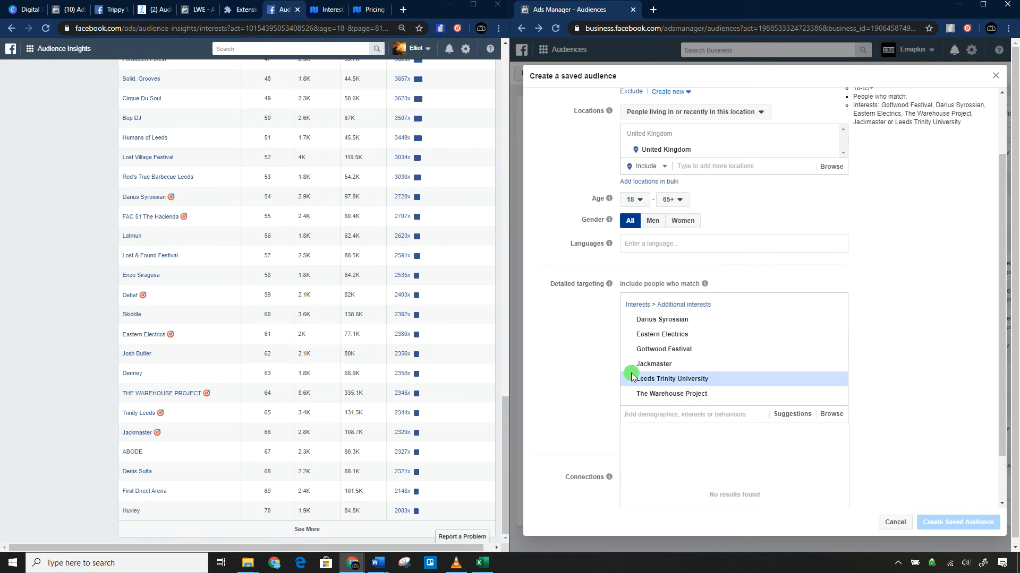
- Replace the saved audience's United Kingdom location with the city of Leeds, England, United Kingdom
scroll(916, 229, "up", 2)
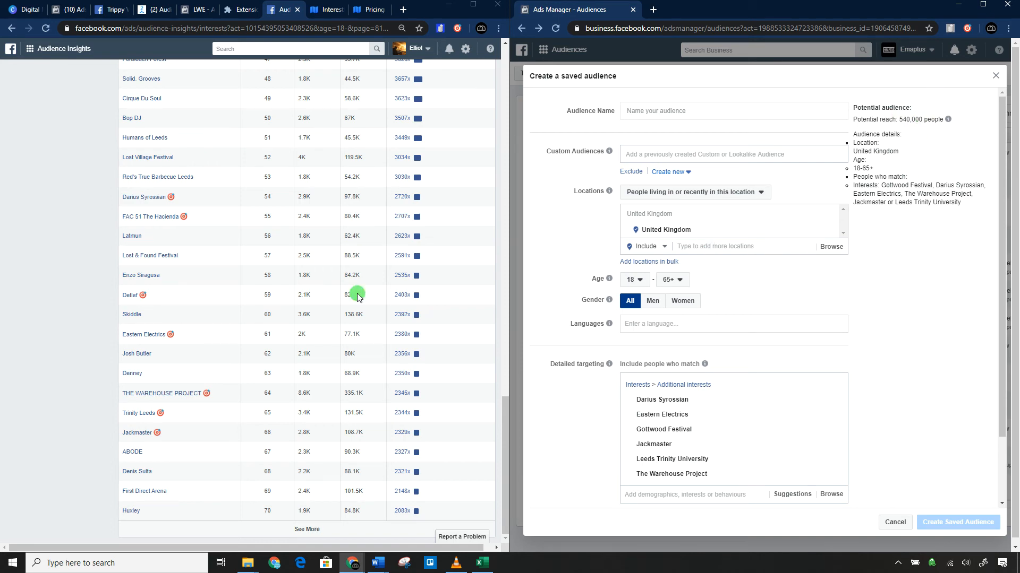
scroll(193, 298, "up", 3)
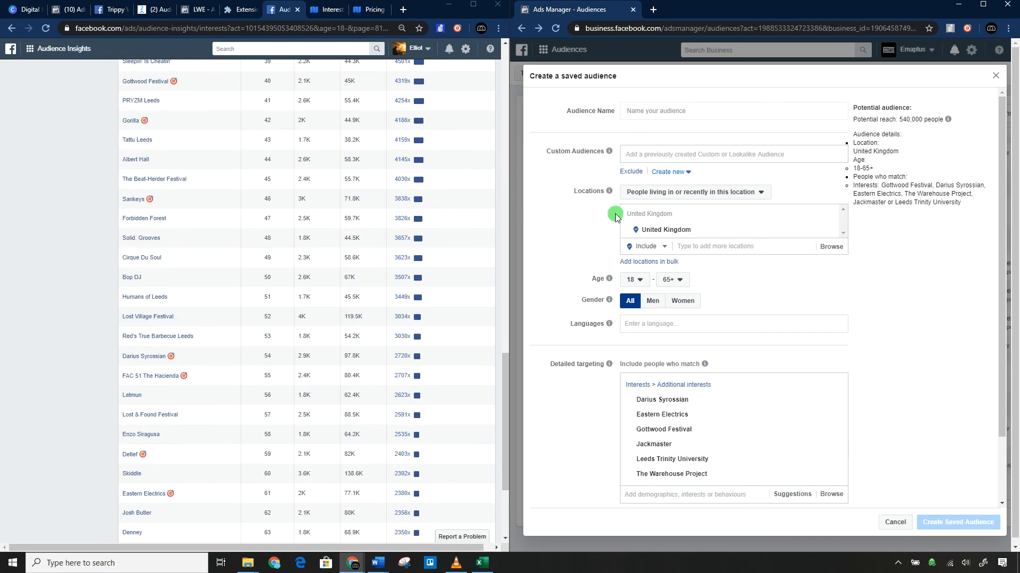
left_click(692, 245)
type("Lee")
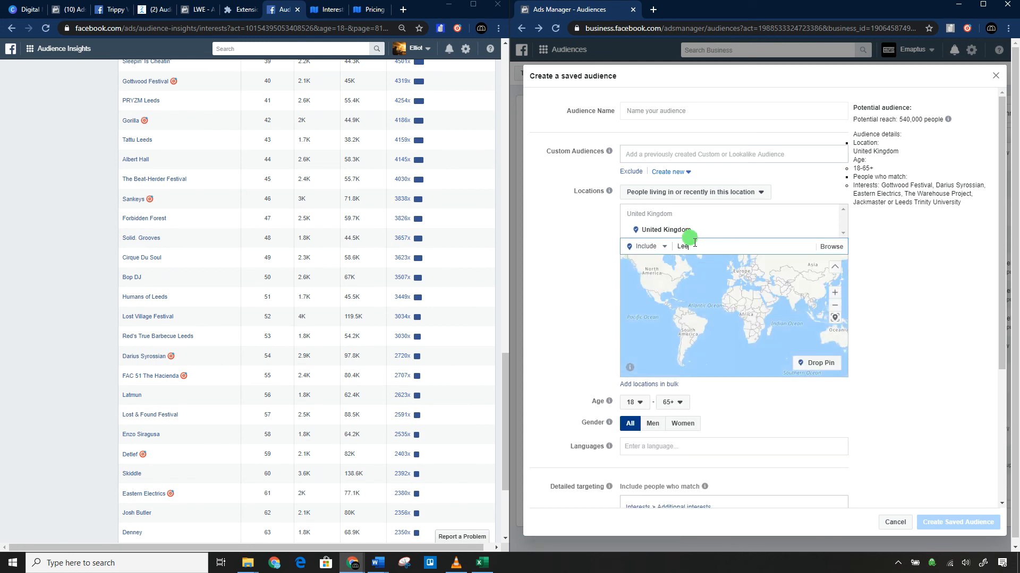
type("ds")
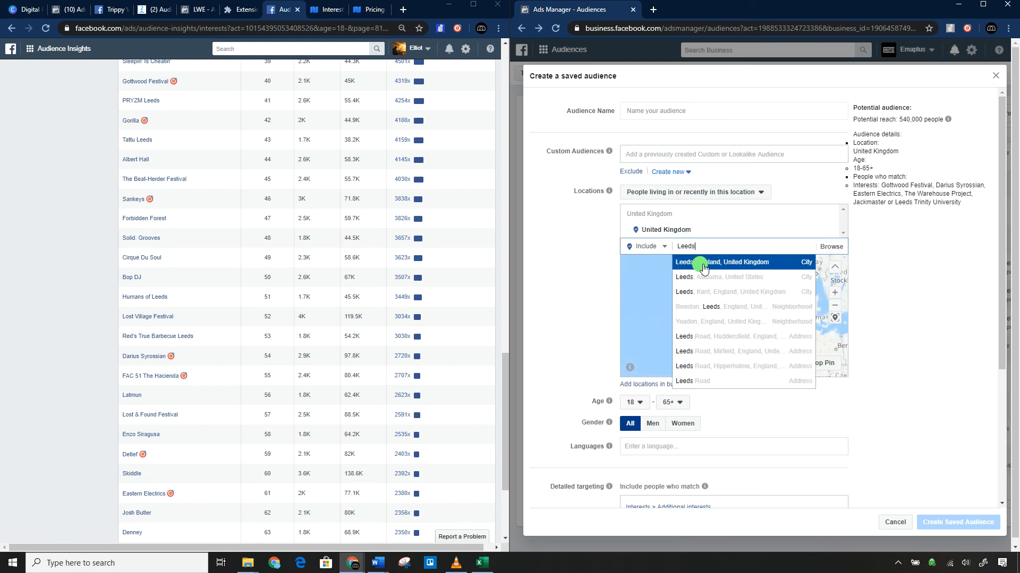
left_click(702, 264)
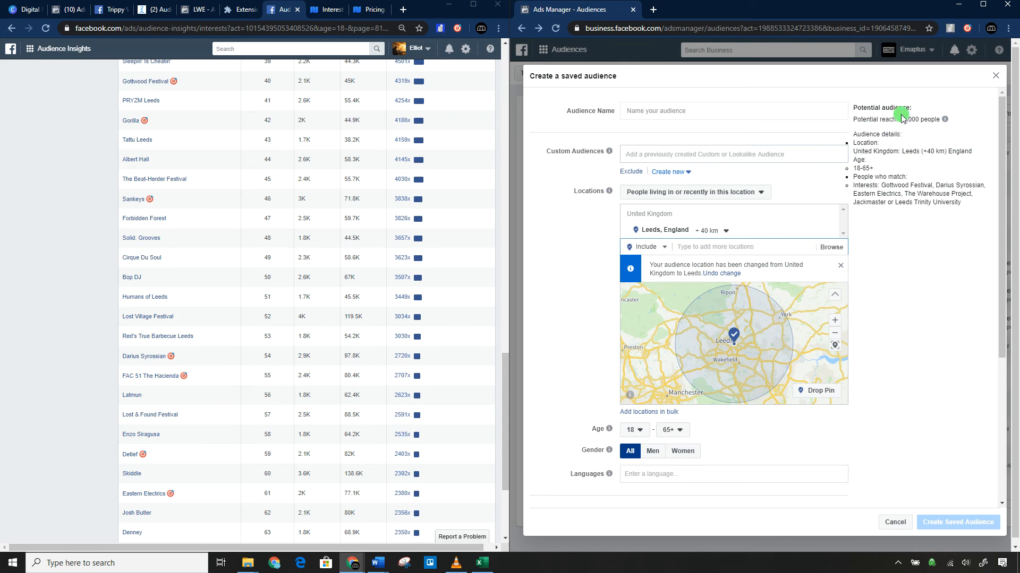
- Set the saved audience's maximum age to 26
scroll(964, 324, "down", 4)
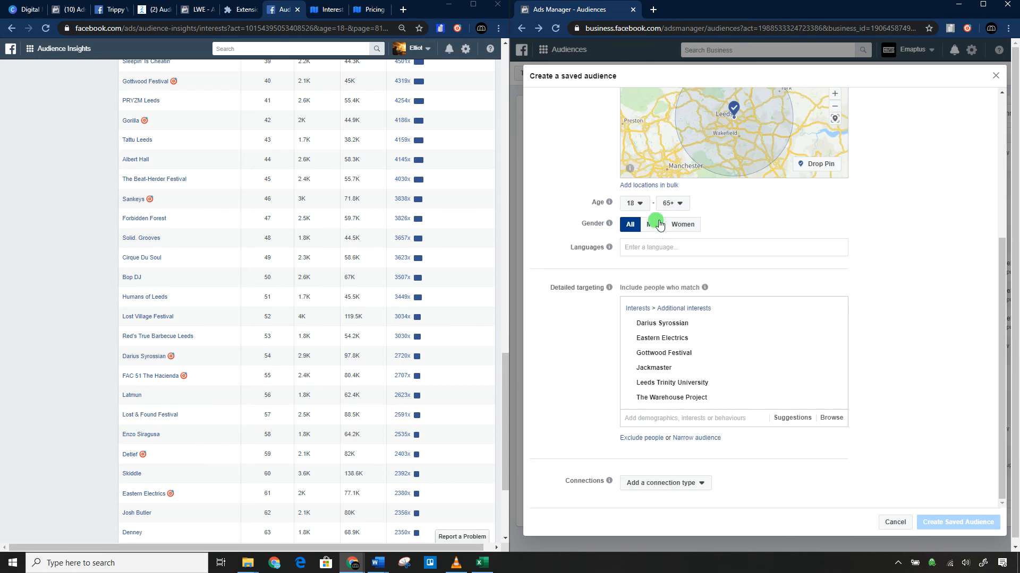
left_click(673, 202)
scroll(679, 266, "up", 10)
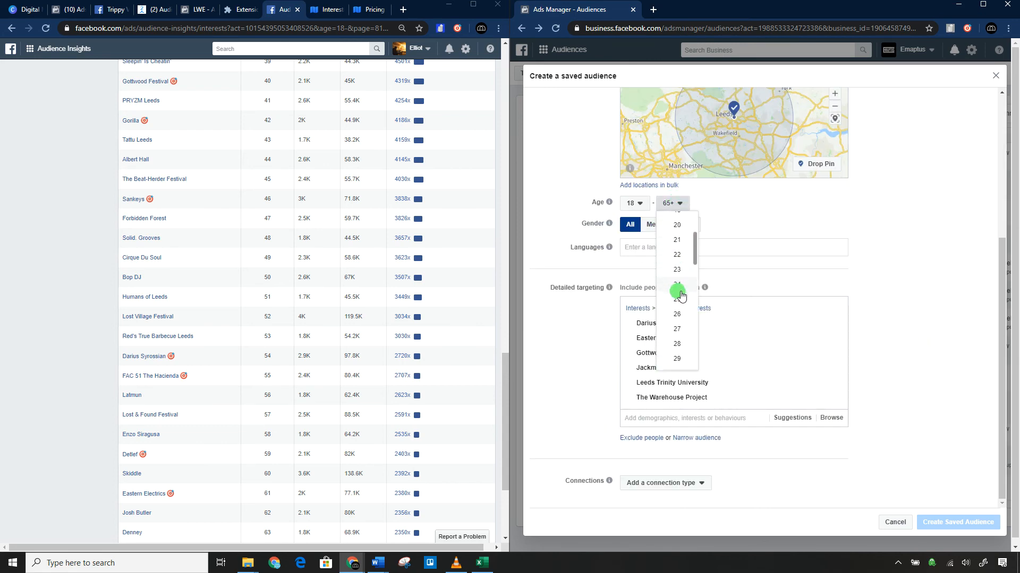
left_click(677, 313)
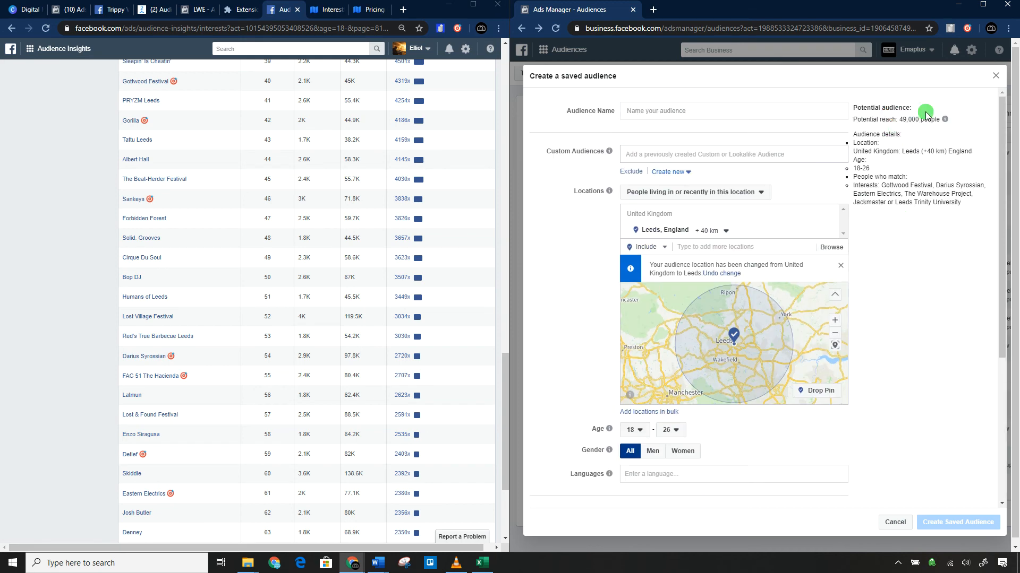
scroll(848, 389, "down", 4)
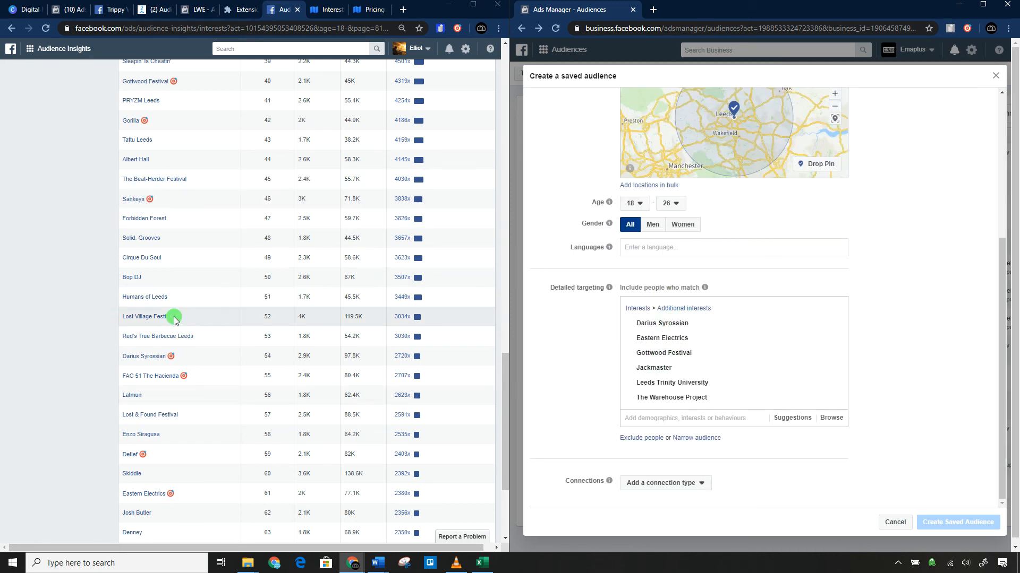
- In Audience Insights, add Darius Syrossian as an interest and remove Church Leeds from the pages people are connected to
scroll(75, 300, "up", 10)
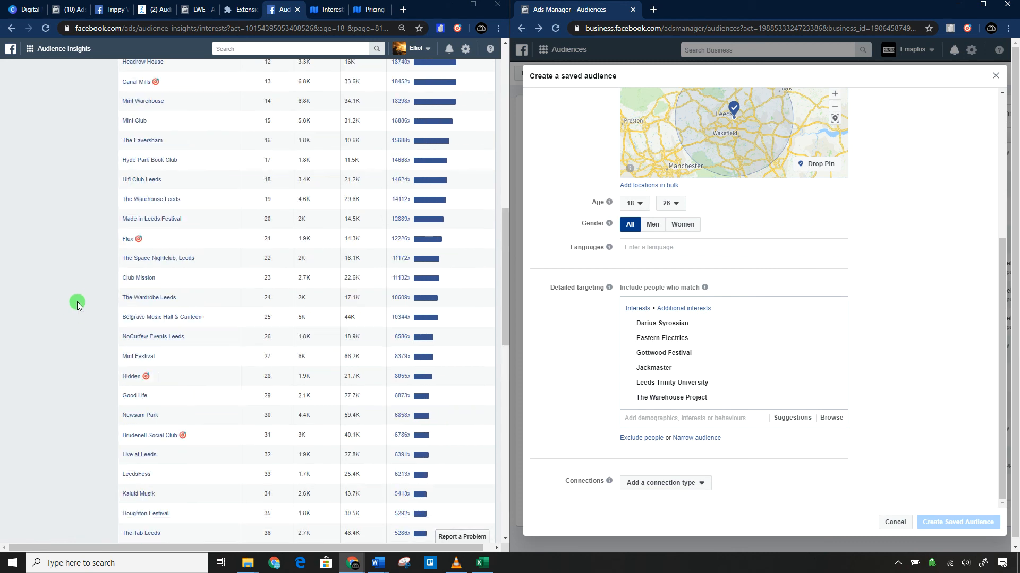
scroll(77, 305, "up", 10)
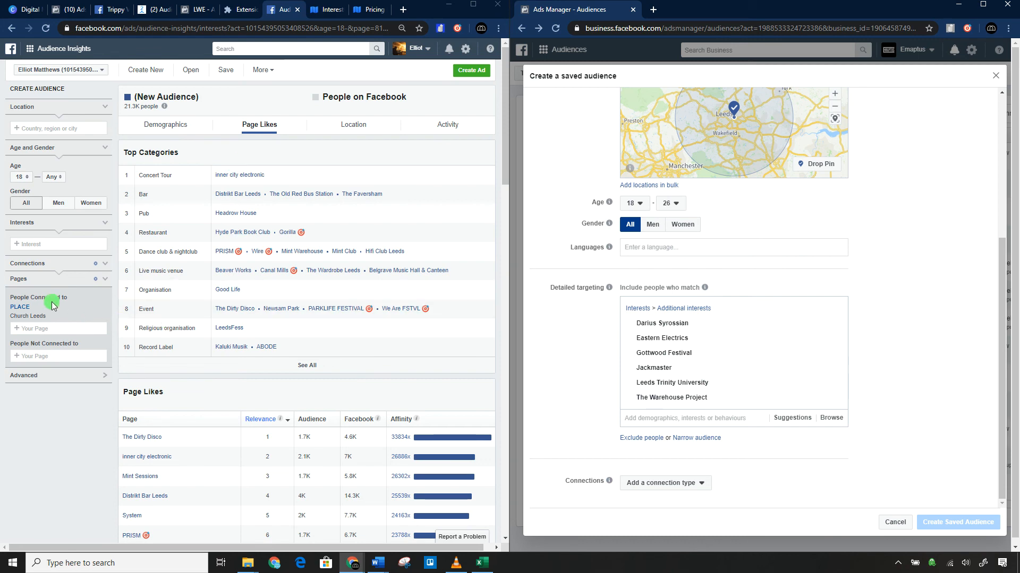
left_click(42, 244)
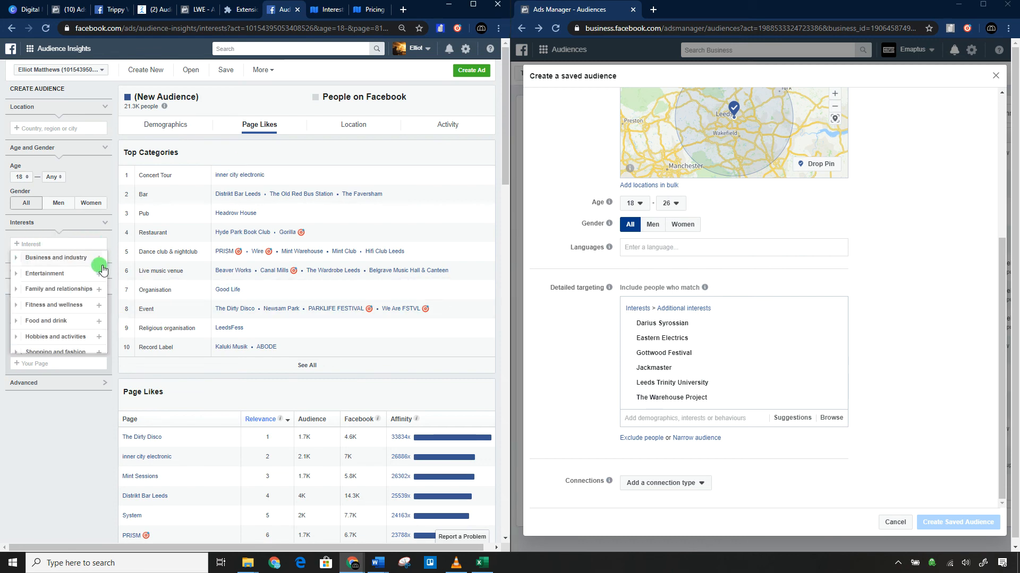
type("Dari")
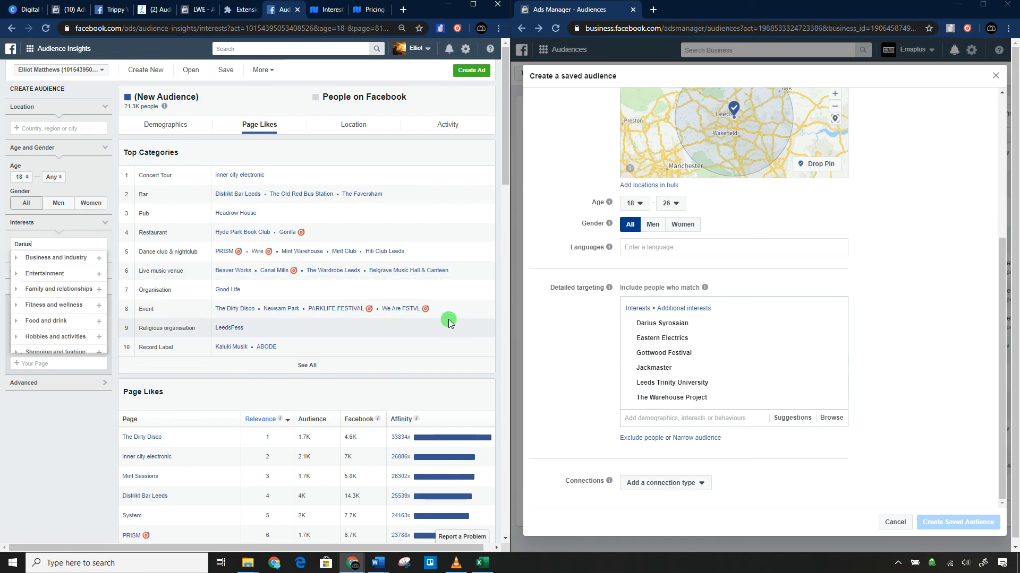
type("us")
left_click(49, 268)
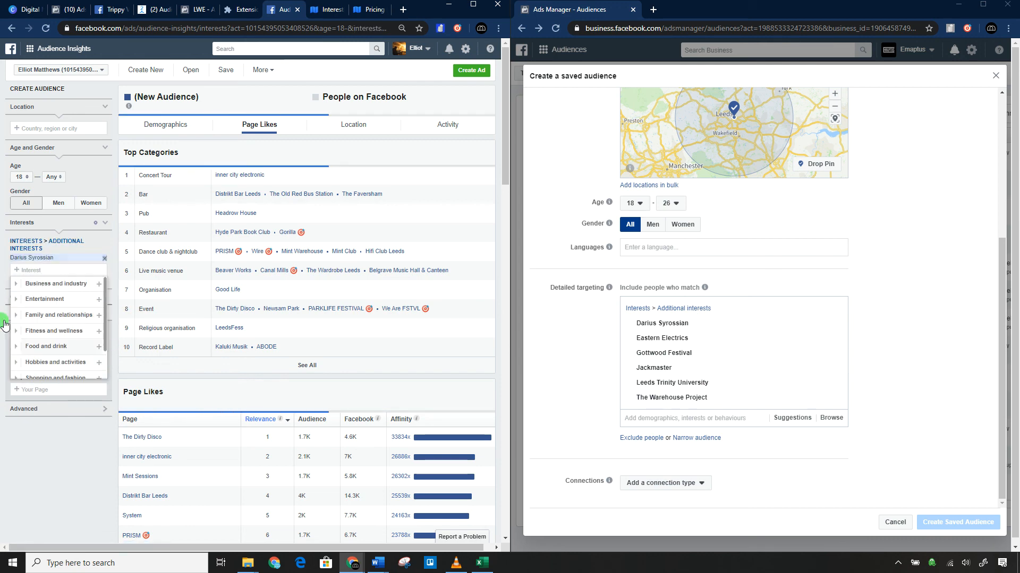
left_click(26, 485)
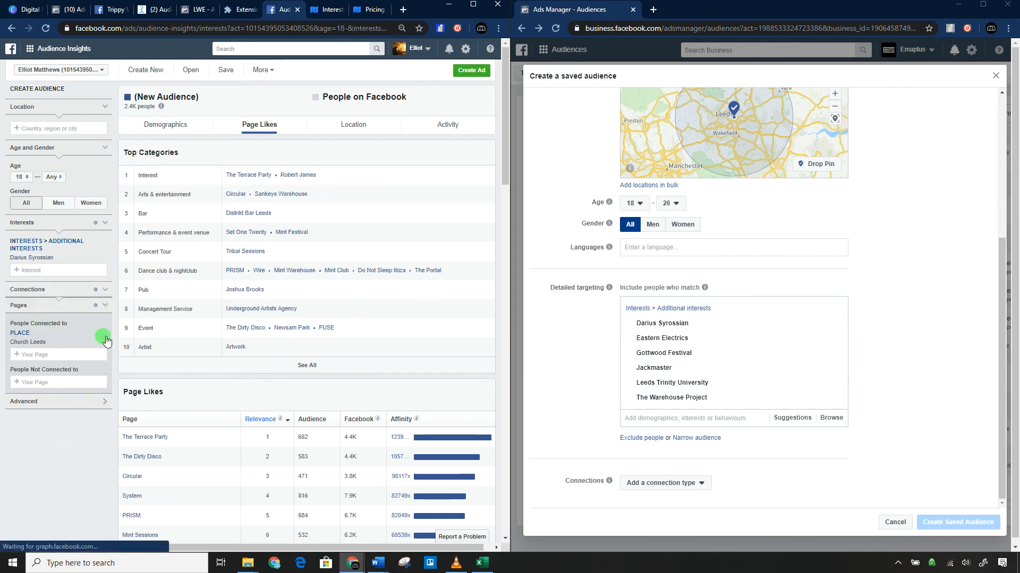
left_click(106, 340)
left_click(38, 428)
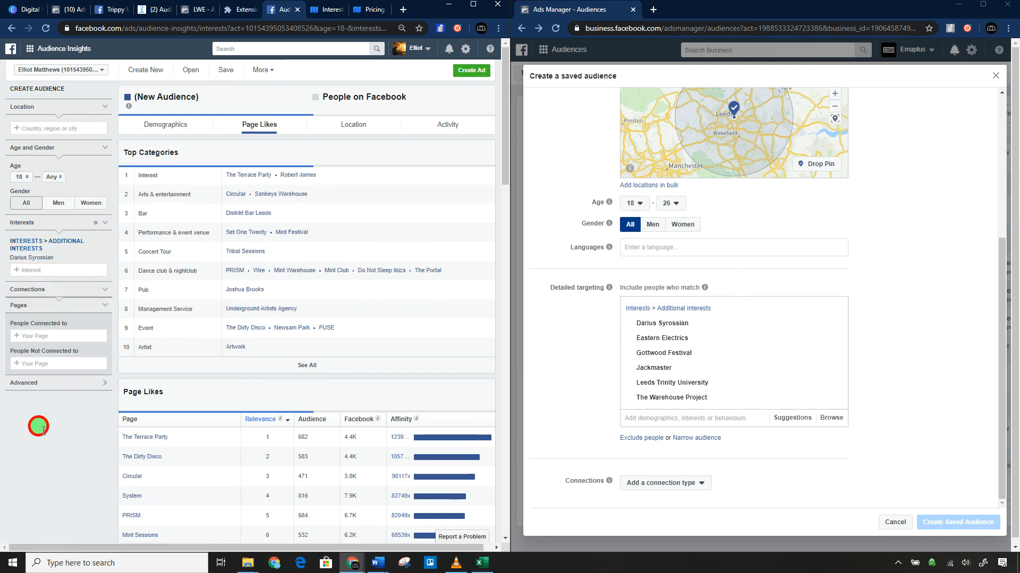
- Examine the top categories and page likes of the audience interested in Darius Syrossian for further targetable interests
scroll(350, 319, "down", 2)
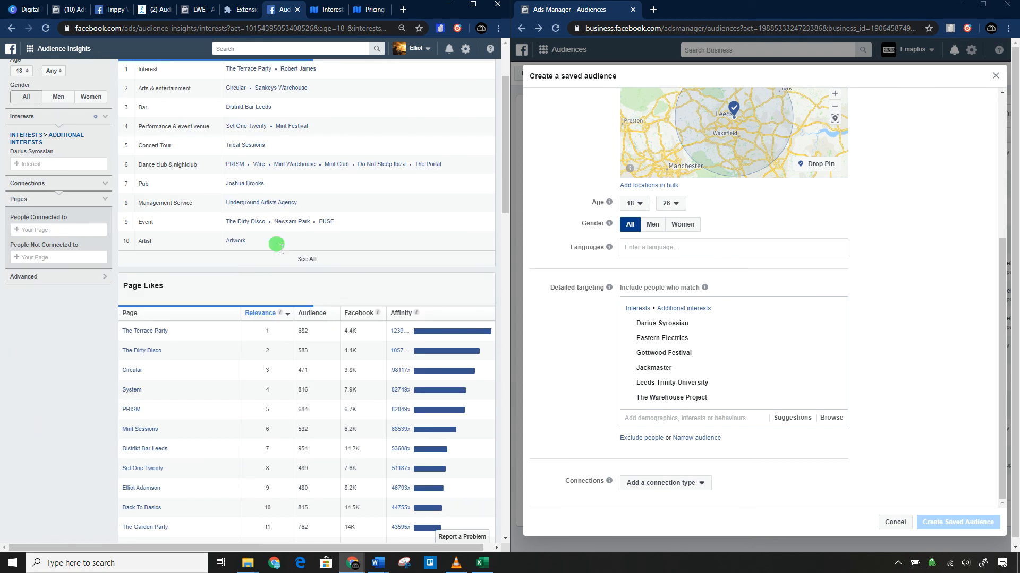
scroll(237, 312, "down", 3)
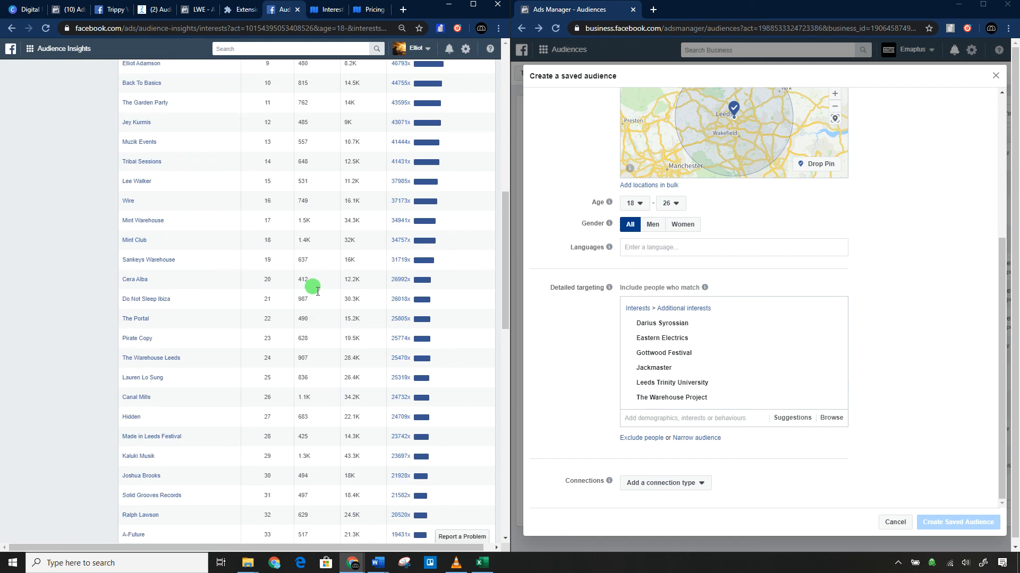
scroll(310, 289, "up", 10)
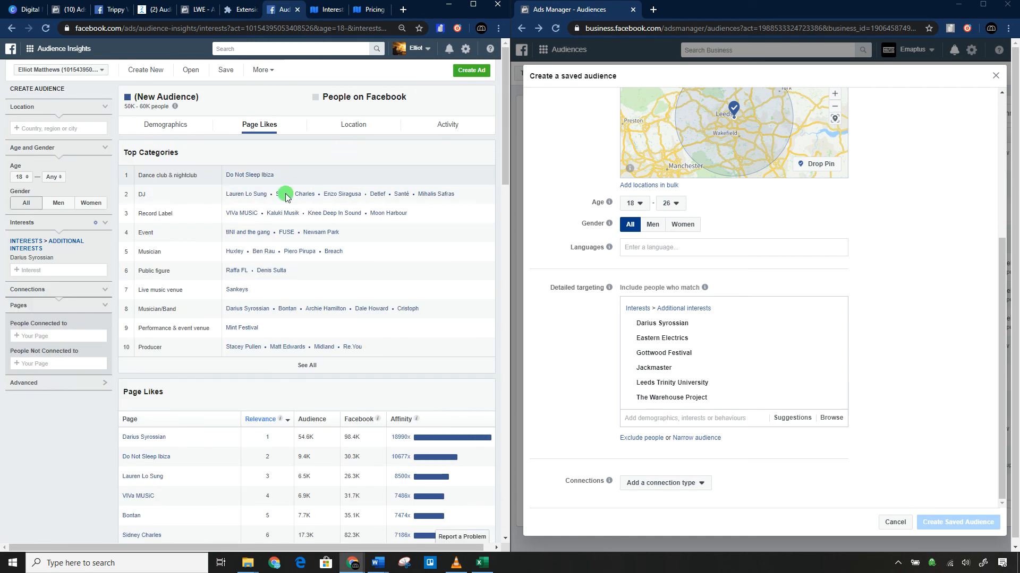
scroll(297, 197, "down", 3)
scroll(330, 205, "up", 3)
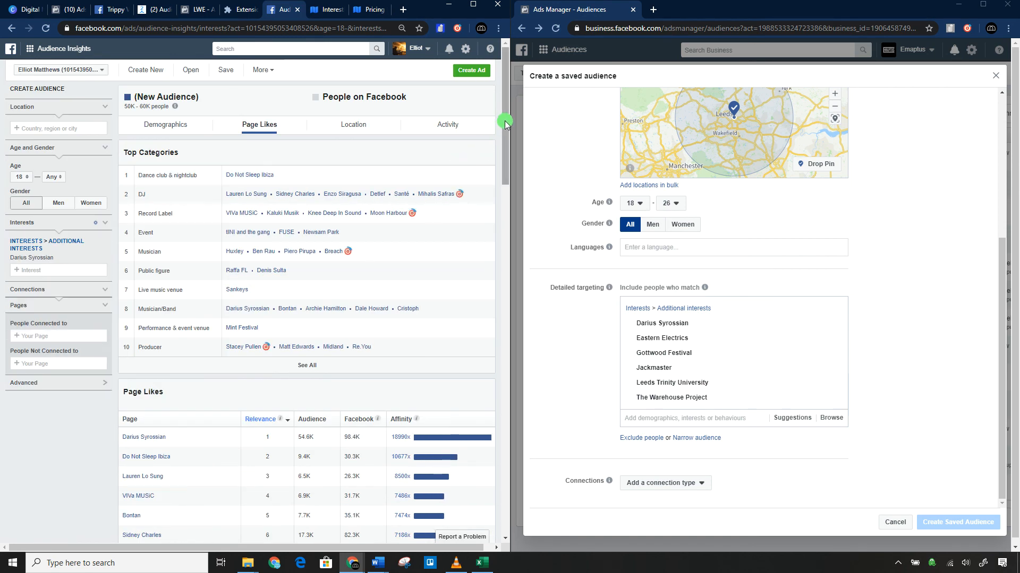
scroll(505, 123, "down", 2)
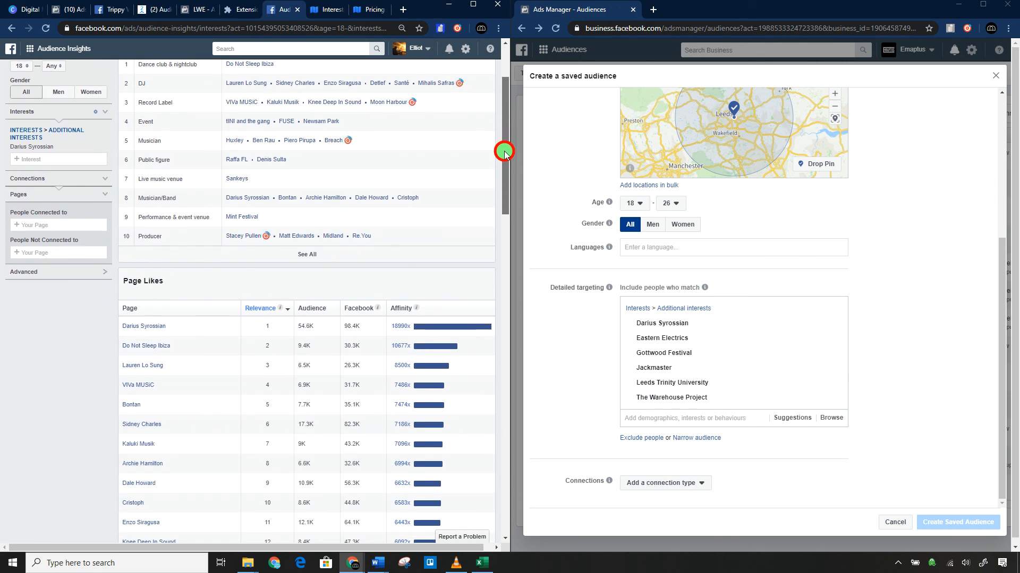
left_click_drag(503, 150, 501, 204)
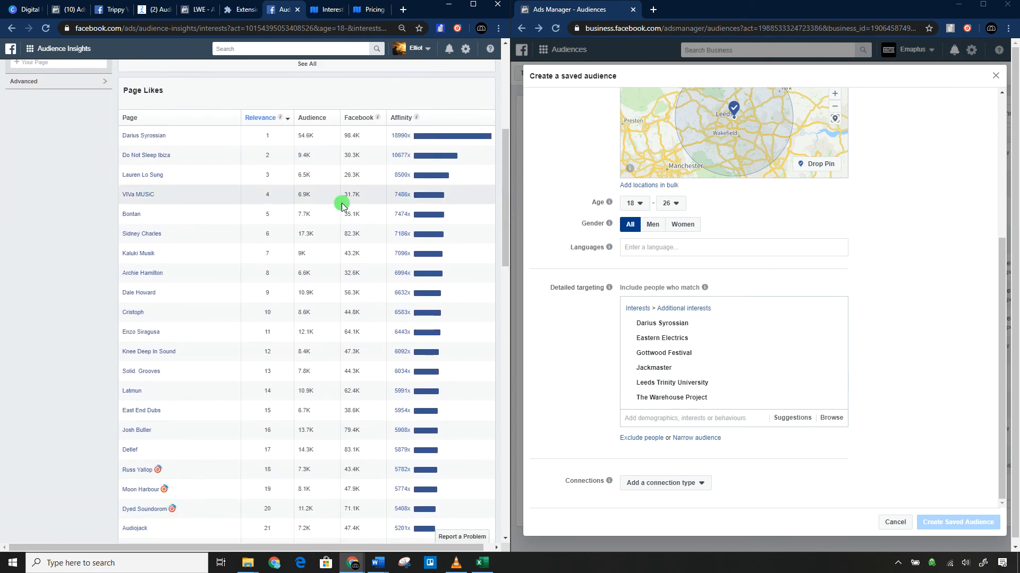
scroll(25, 206, "up", 3)
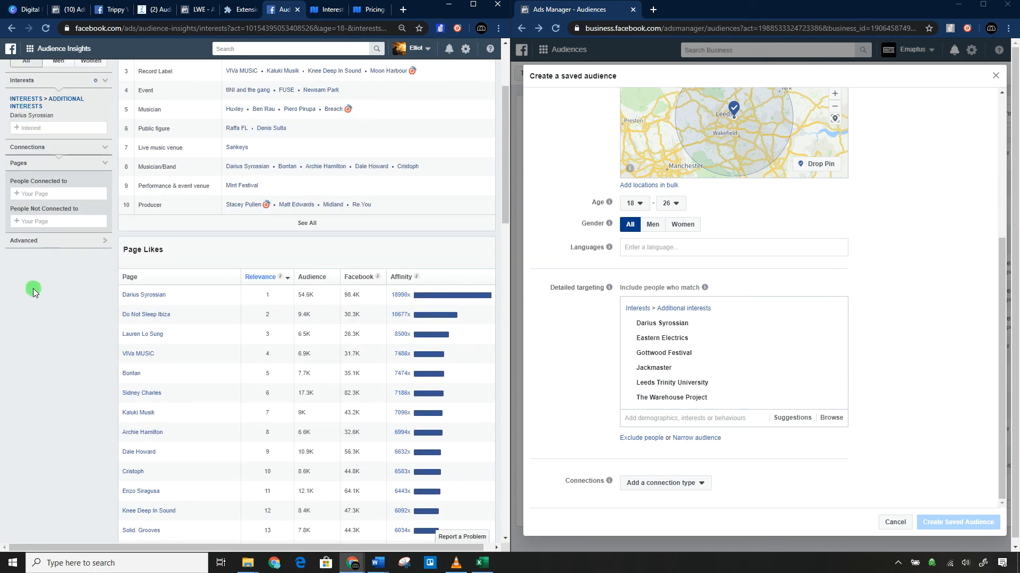